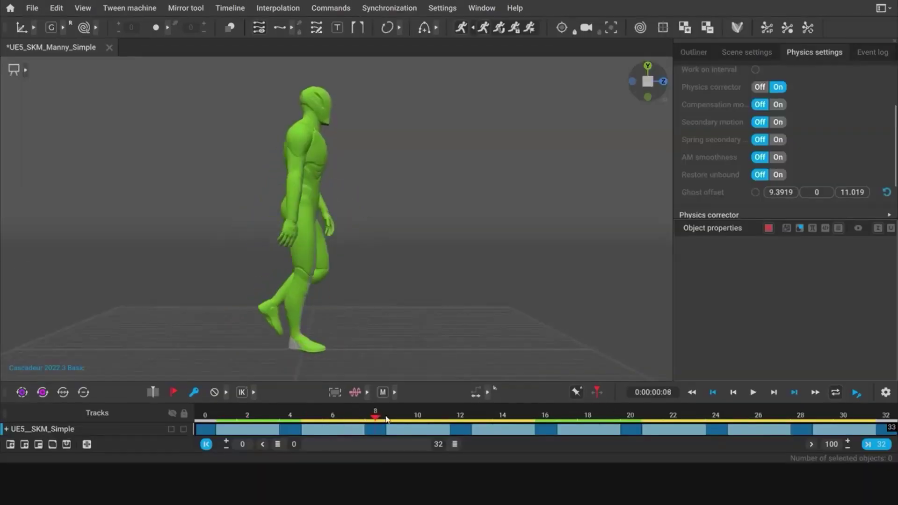
Scrub through the walk sample's animation preview on the timeline.
{"action": "left_click_drag", "start_coordinate": [374, 426], "coordinate": [195, 411]}
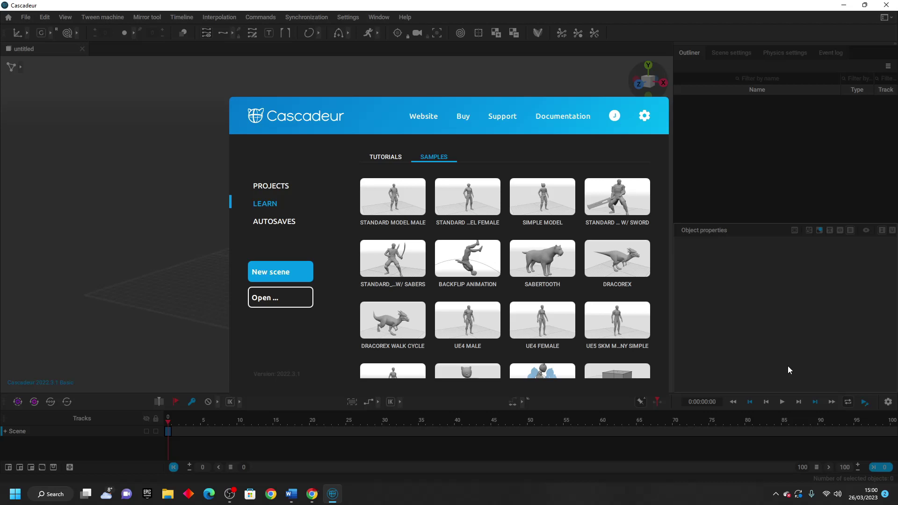
Scroll the Samples list and load the UE5 SKM Manny Simple sample scene.
{"action": "scroll", "coordinate": [598, 299], "scroll_direction": "down", "scroll_amount": 1}
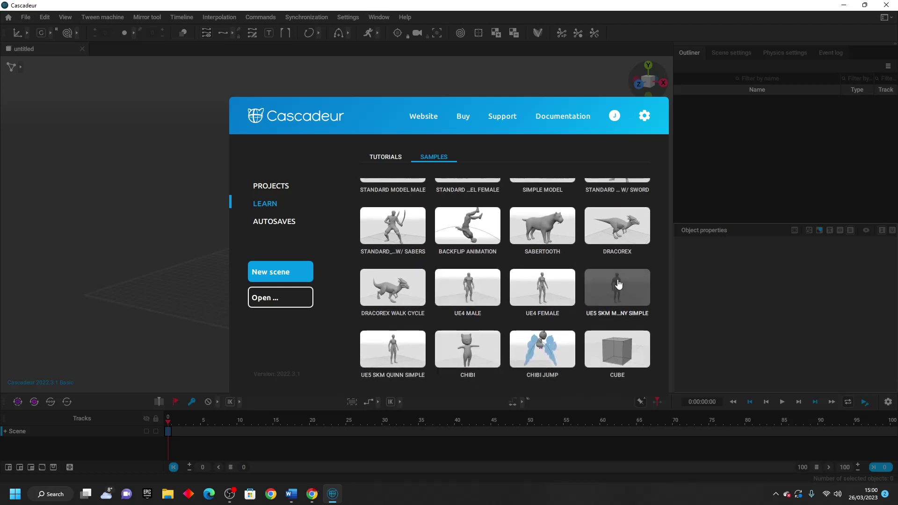
{"action": "left_click", "coordinate": [629, 292]}
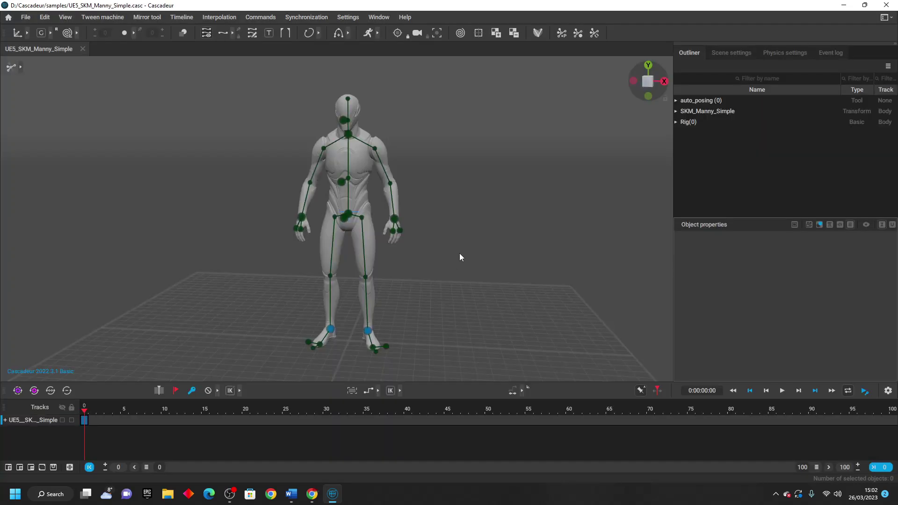
{"action": "right_click_drag", "start_coordinate": [391, 280], "coordinate": [446, 256]}
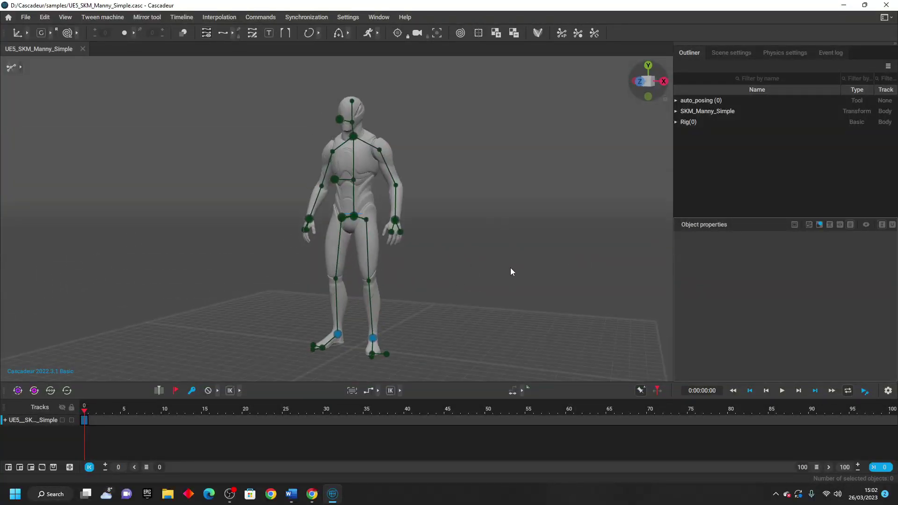
{"action": "right_click_drag", "start_coordinate": [281, 169], "coordinate": [354, 189]}
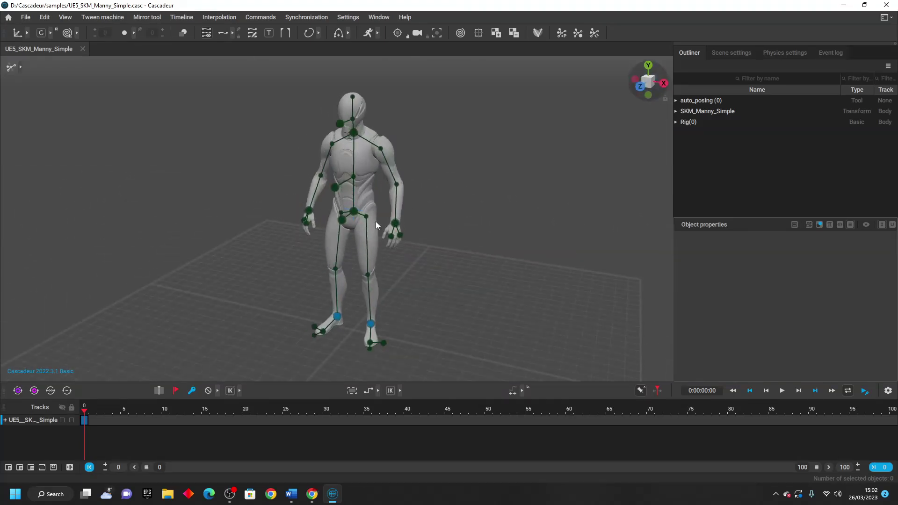
{"action": "scroll", "coordinate": [450, 227], "scroll_direction": "up", "scroll_amount": 5}
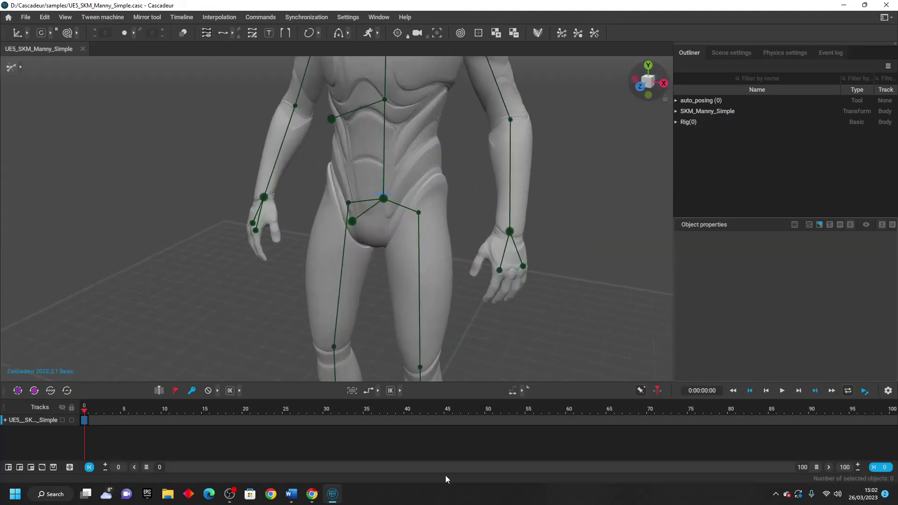
{"action": "scroll", "coordinate": [440, 143], "scroll_direction": "down", "scroll_amount": 7}
{"action": "scroll", "coordinate": [444, 271], "scroll_direction": "up", "scroll_amount": 3}
{"action": "scroll", "coordinate": [402, 183], "scroll_direction": "down", "scroll_amount": 6}
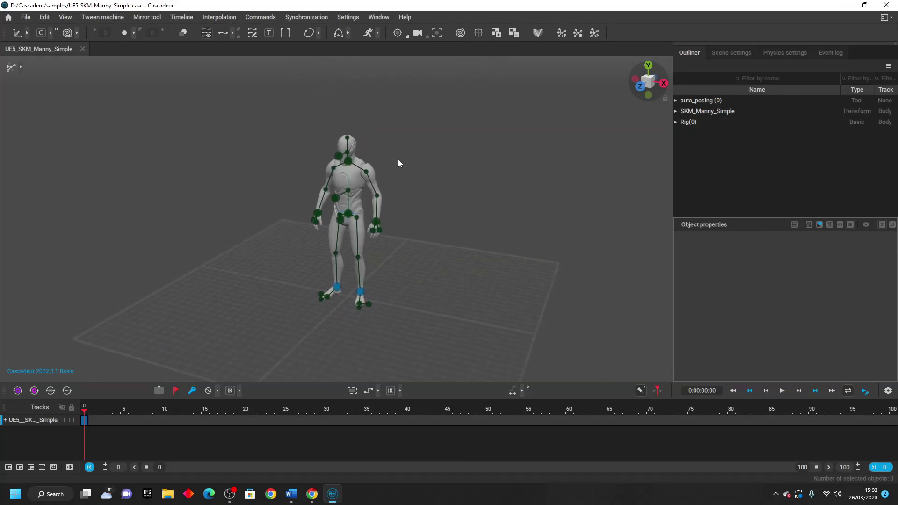
{"action": "scroll", "coordinate": [396, 161], "scroll_direction": "up", "scroll_amount": 2}
{"action": "right_click_drag", "start_coordinate": [323, 171], "coordinate": [404, 221]}
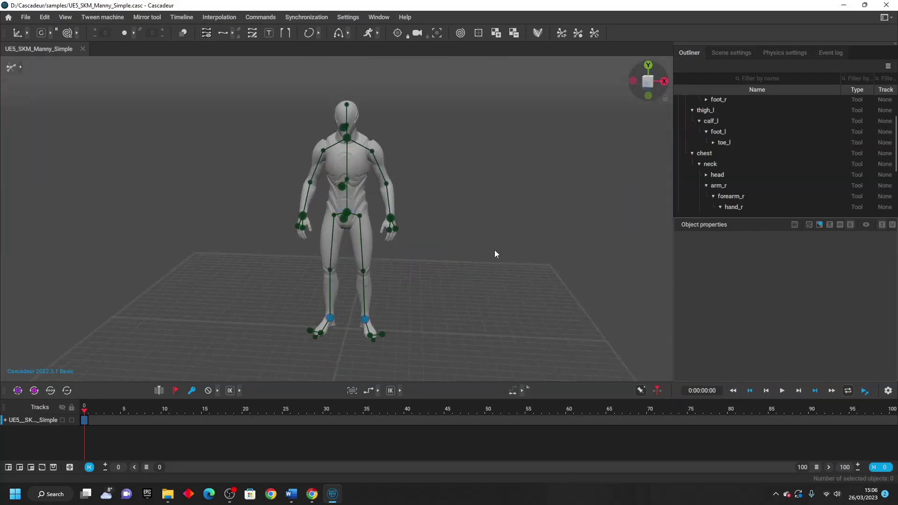
{"action": "mouse_move", "coordinate": [494, 252]}
{"action": "right_mouse_down"}
{"action": "mouse_move", "coordinate": [581, 254]}
{"action": "mouse_move", "coordinate": [484, 248]}
{"action": "mouse_move", "coordinate": [562, 251]}
{"action": "mouse_move", "coordinate": [527, 240]}
{"action": "mouse_move", "coordinate": [507, 259]}
{"action": "mouse_move", "coordinate": [499, 252]}
{"action": "mouse_move", "coordinate": [510, 254]}
{"action": "right_mouse_up"}
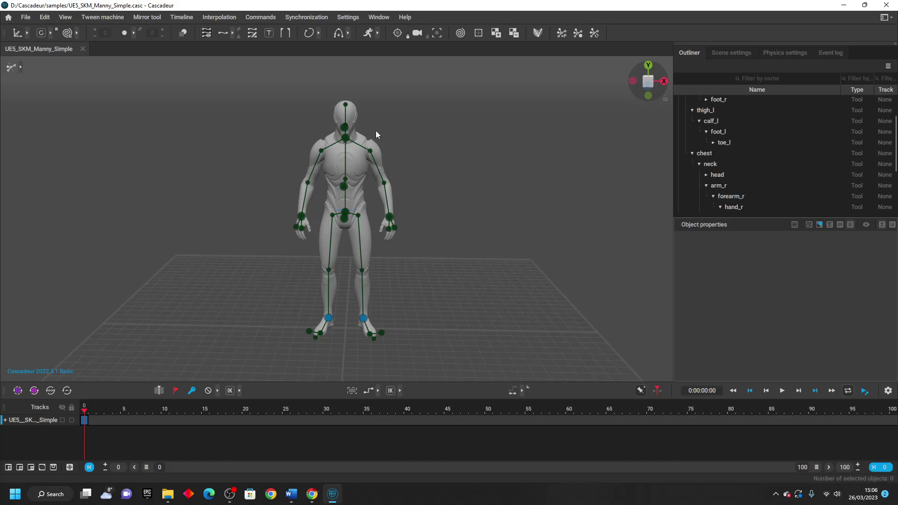
{"action": "right_click_drag", "start_coordinate": [498, 279], "coordinate": [342, 105]}
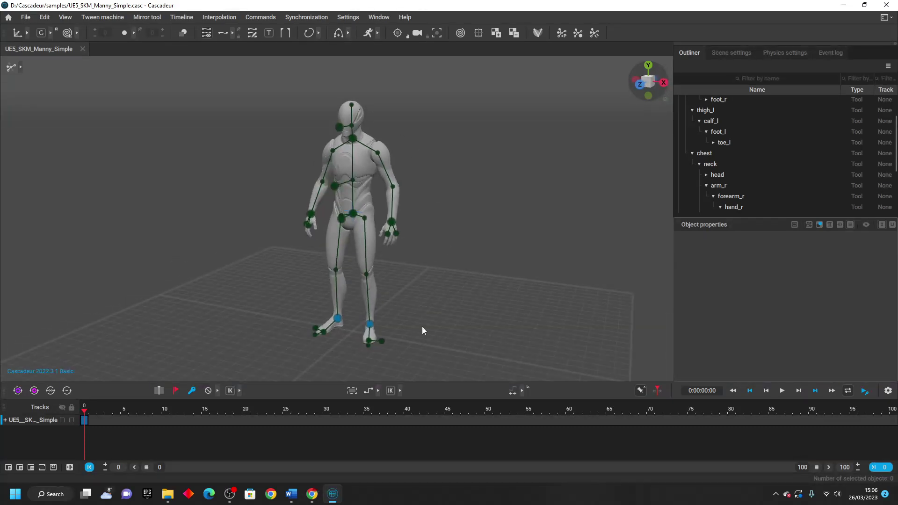
{"action": "left_click", "coordinate": [369, 323]}
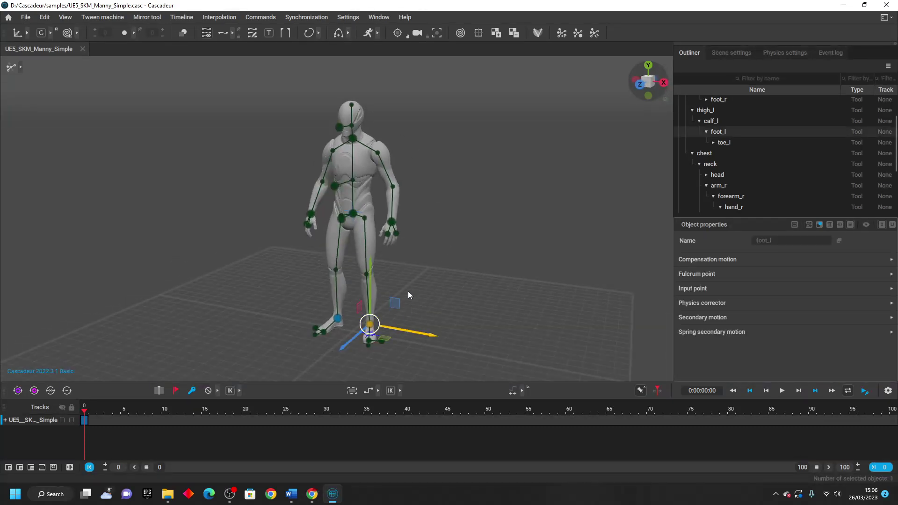
{"action": "left_click", "coordinate": [377, 152]}
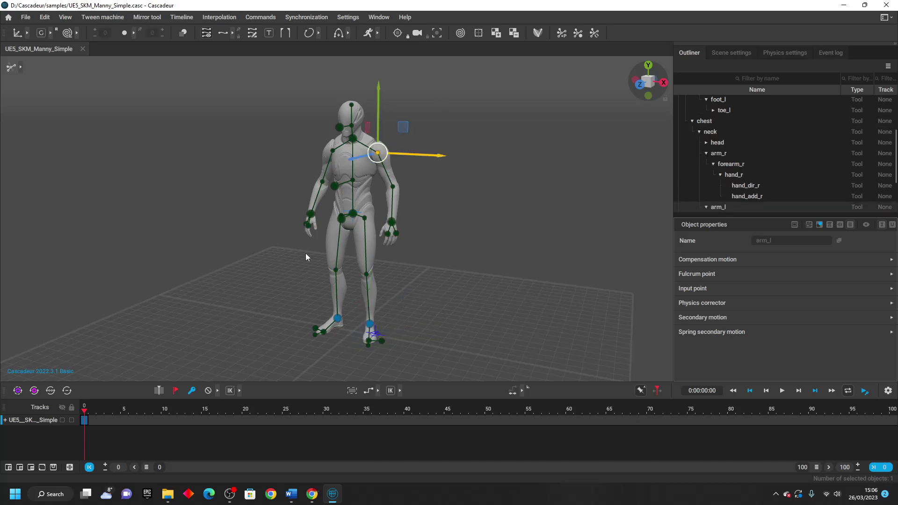
{"action": "left_click", "coordinate": [370, 323]}
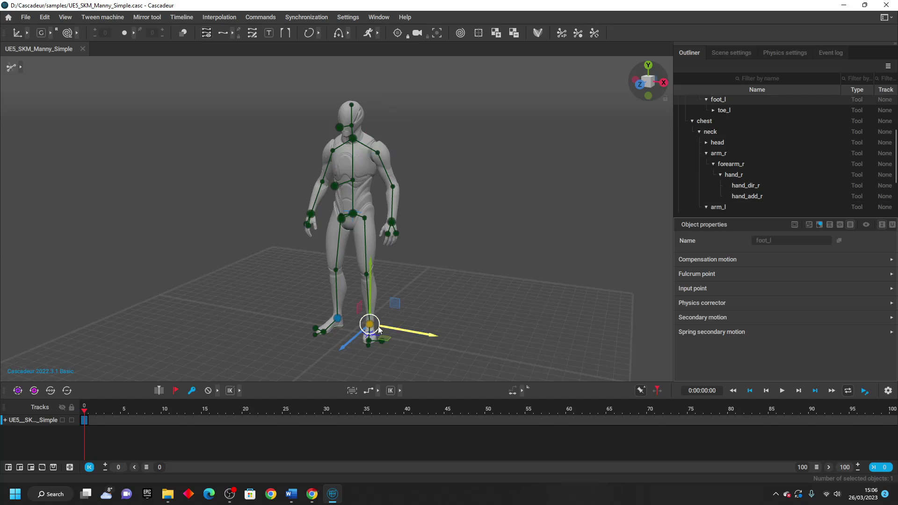
{"action": "left_click_drag", "start_coordinate": [413, 334], "coordinate": [499, 341]}
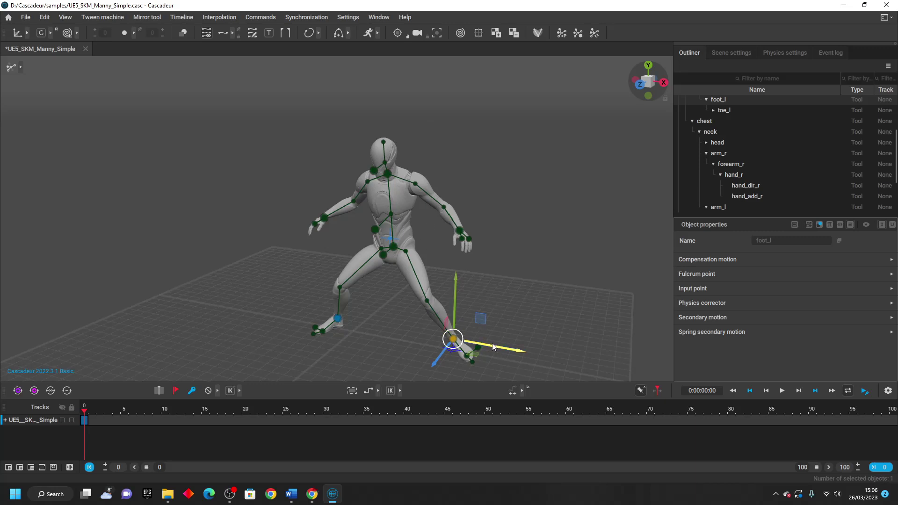
{"action": "left_click_drag", "start_coordinate": [499, 349], "coordinate": [553, 353]}
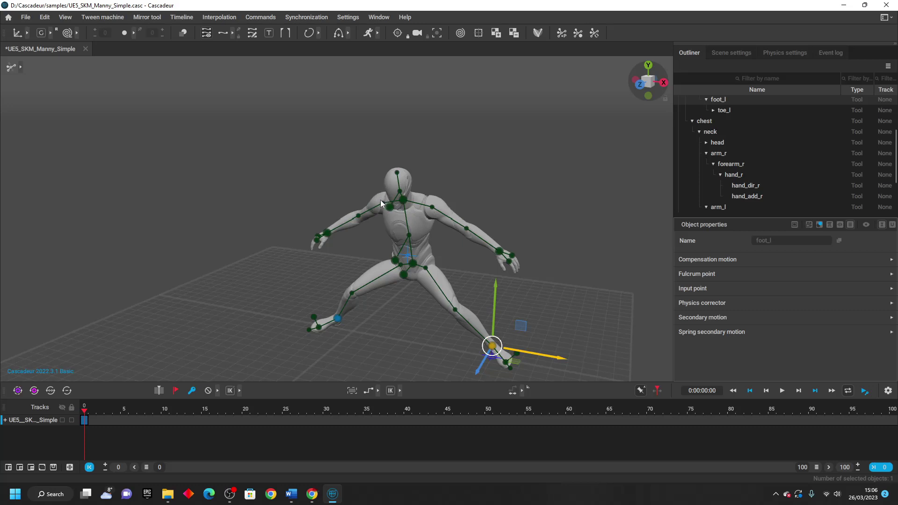
{"action": "left_click", "coordinate": [330, 232]}
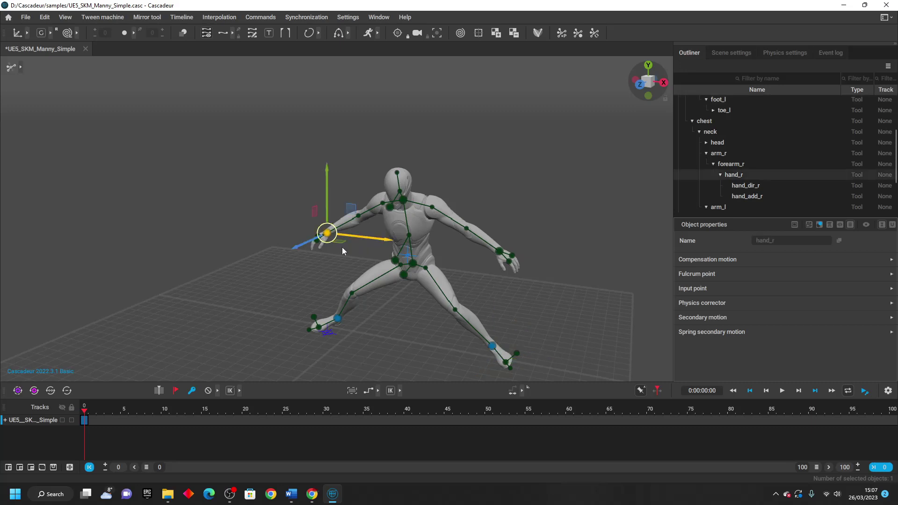
{"action": "left_click_drag", "start_coordinate": [373, 240], "coordinate": [330, 237]}
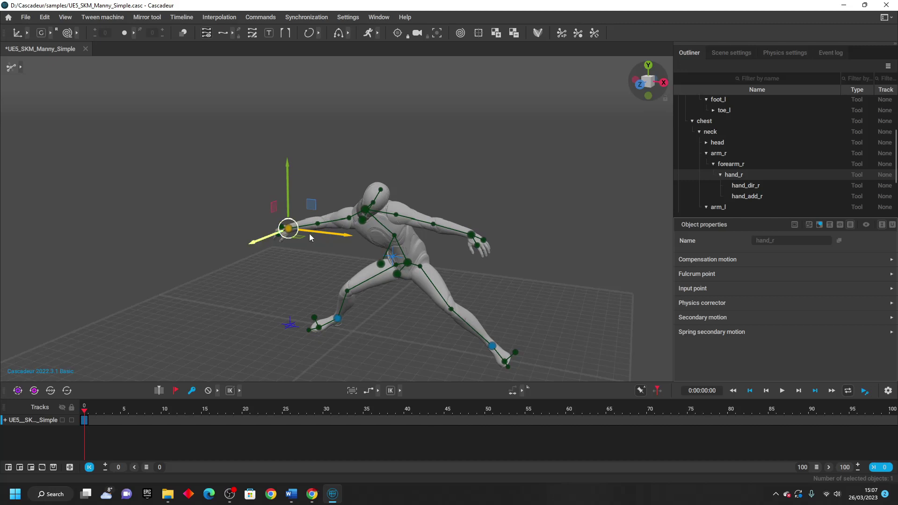
{"action": "key", "text": "ctrl+z"}
{"action": "key", "text": "ctrl+z"}
{"action": "key", "text": "ctrl+z"}
{"action": "key", "text": "ctrl+z"}
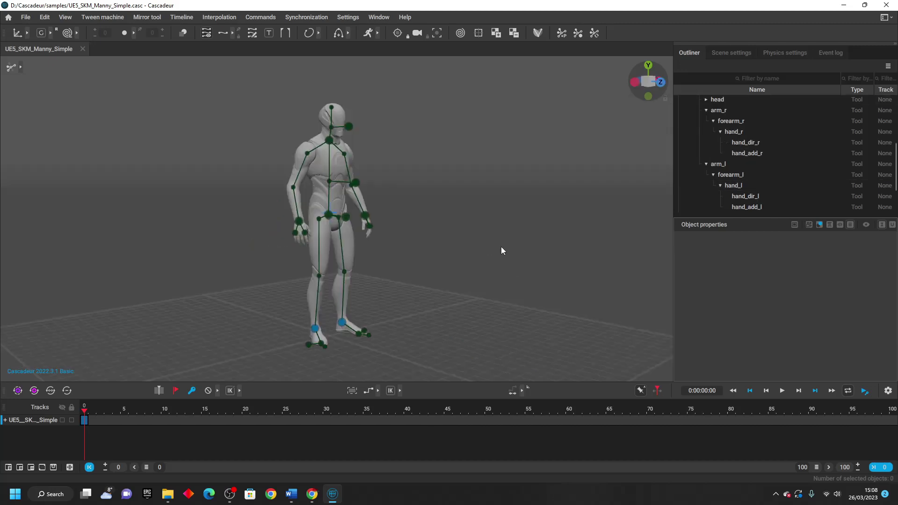
Orbit to a low front view of the mannequin and add a key at frame 15.
{"action": "right_click_drag", "start_coordinate": [481, 260], "coordinate": [450, 276]}
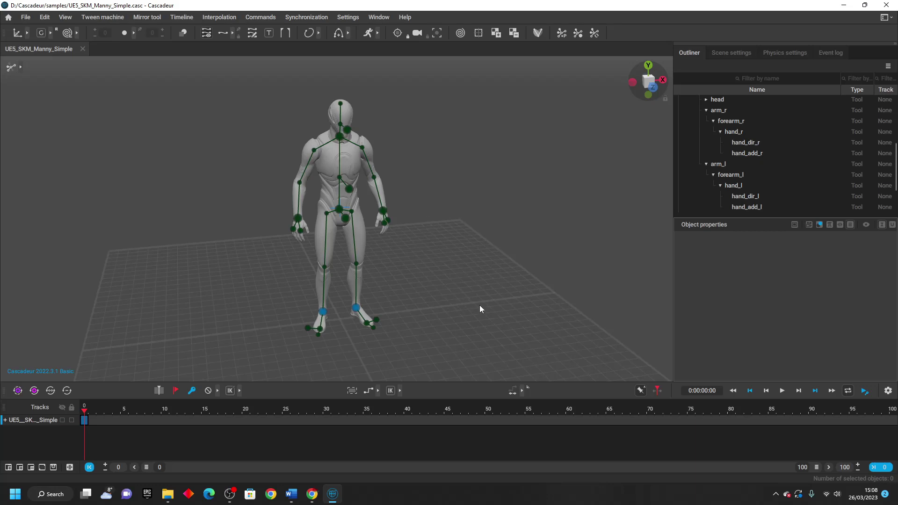
{"action": "right_click_drag", "start_coordinate": [479, 305], "coordinate": [445, 290]}
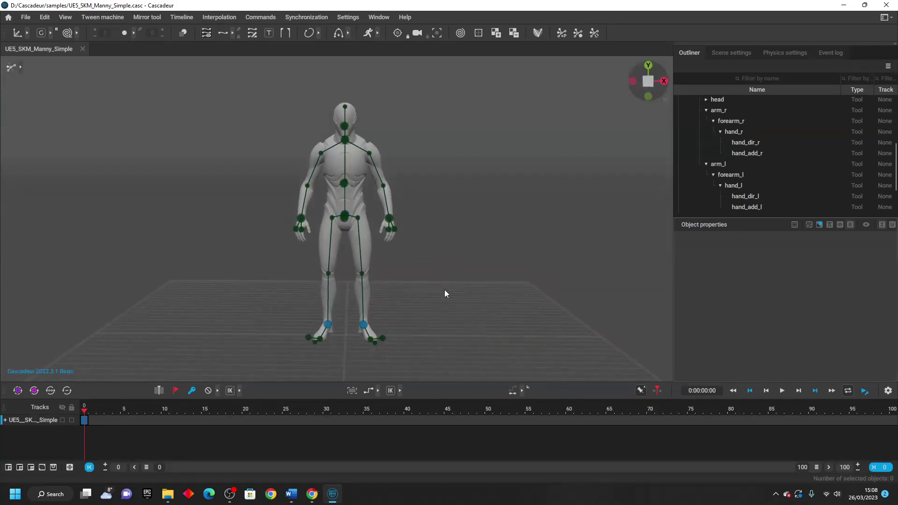
{"action": "left_click_drag", "start_coordinate": [83, 411], "coordinate": [187, 418]}
{"action": "left_click", "coordinate": [207, 419]}
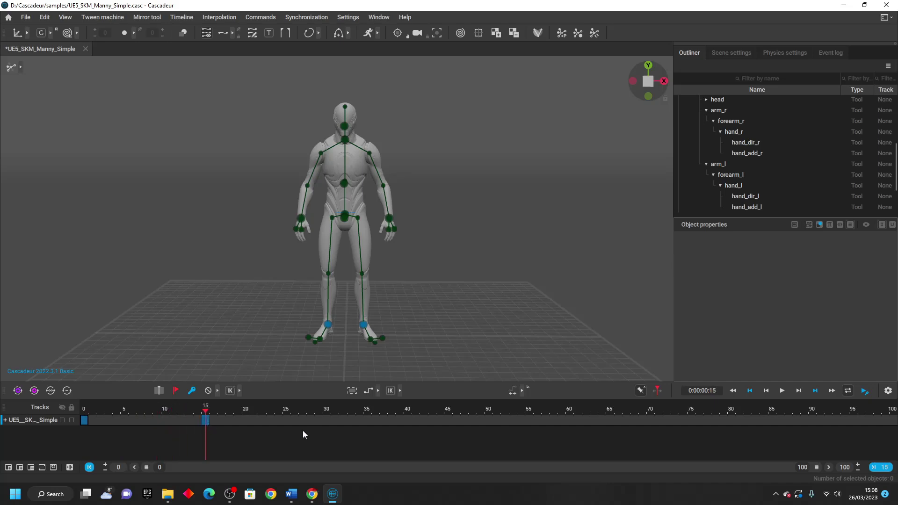
Slide the left and right foot joints outward into a full leg split.
{"action": "left_click", "coordinate": [363, 326]}
{"action": "left_click_drag", "start_coordinate": [398, 323], "coordinate": [514, 331]}
{"action": "left_click", "coordinate": [328, 324]}
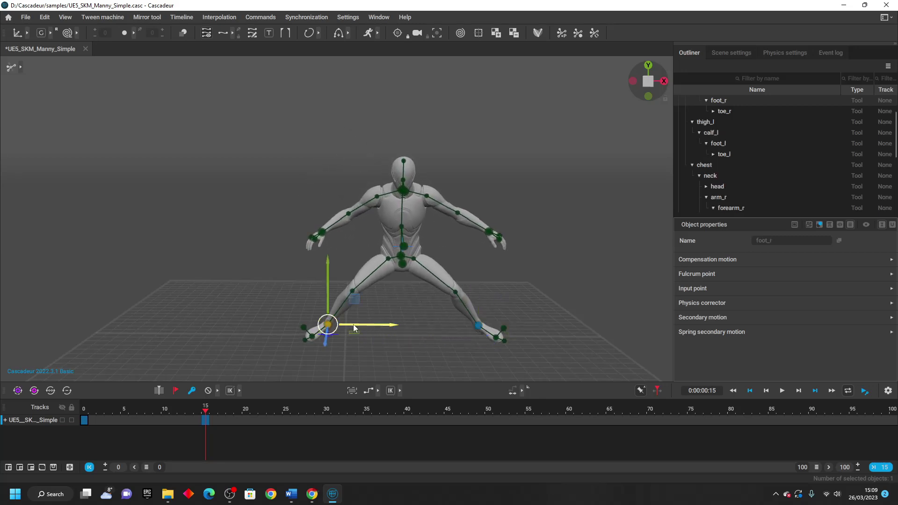
{"action": "left_click_drag", "start_coordinate": [354, 328], "coordinate": [279, 332]}
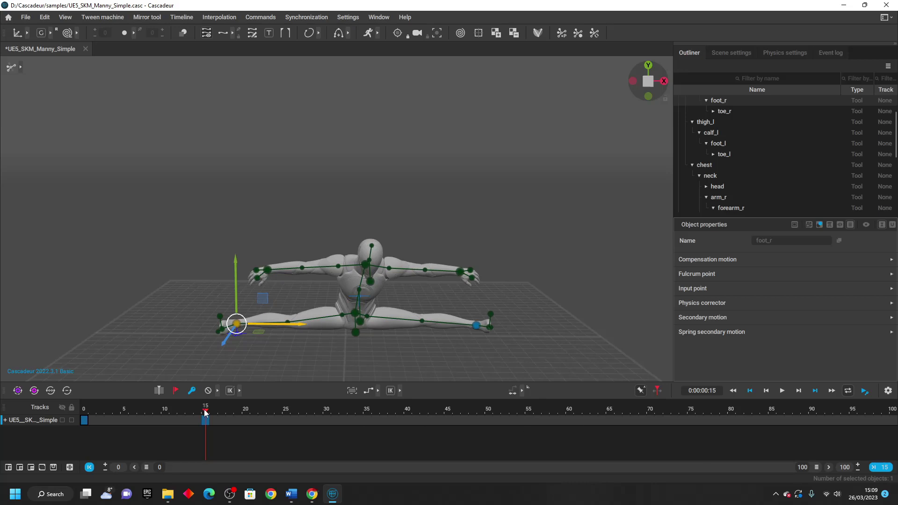
Scrub between frame 0 and frame 15 to compare the standing and split poses.
{"action": "left_click_drag", "start_coordinate": [200, 415], "coordinate": [84, 419]}
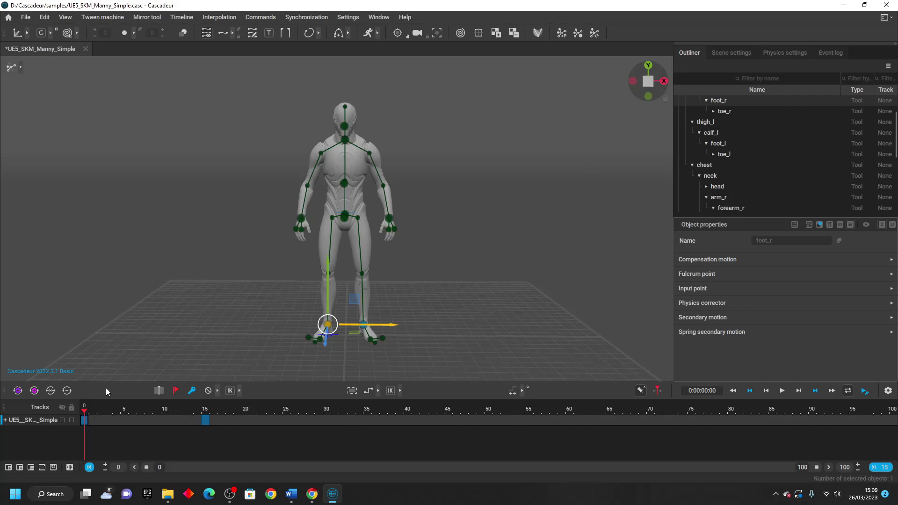
{"action": "left_click_drag", "start_coordinate": [85, 415], "coordinate": [204, 419]}
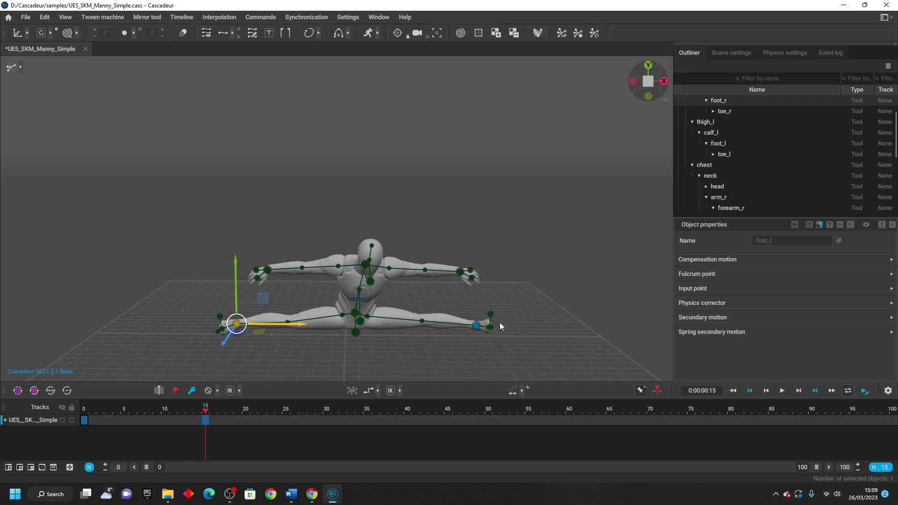
{"action": "left_click_drag", "start_coordinate": [205, 411], "coordinate": [84, 414]}
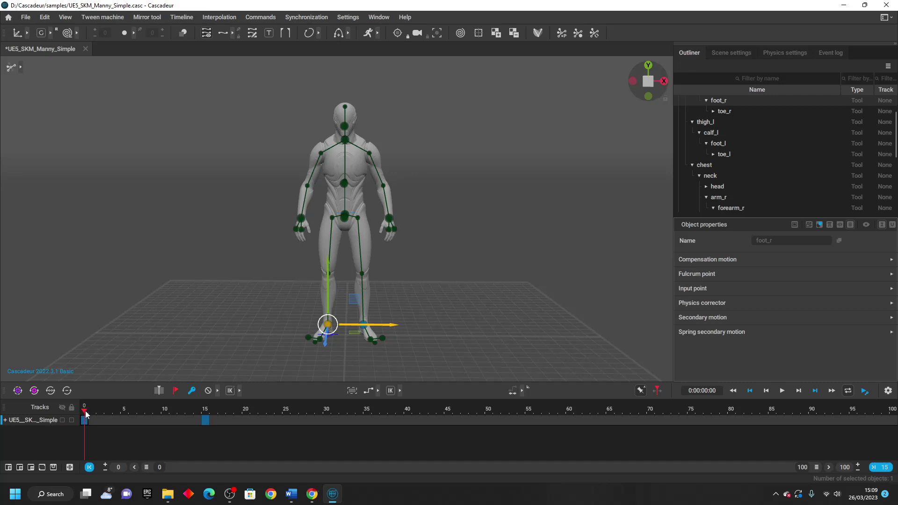
{"action": "left_click_drag", "start_coordinate": [86, 411], "coordinate": [53, 416]}
Set Bezier interpolation for the 0–15 interval and preview the mid-transition frames.
{"action": "left_click", "coordinate": [369, 393]}
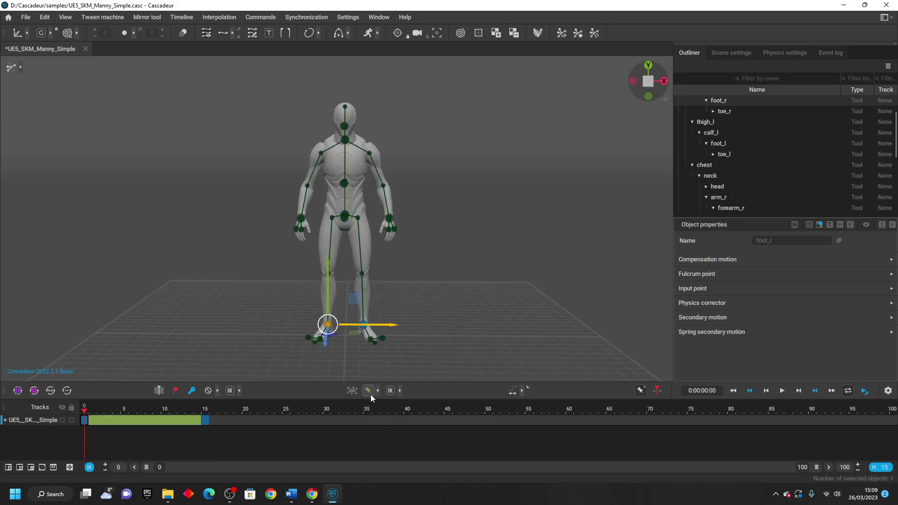
{"action": "left_click", "coordinate": [370, 391]}
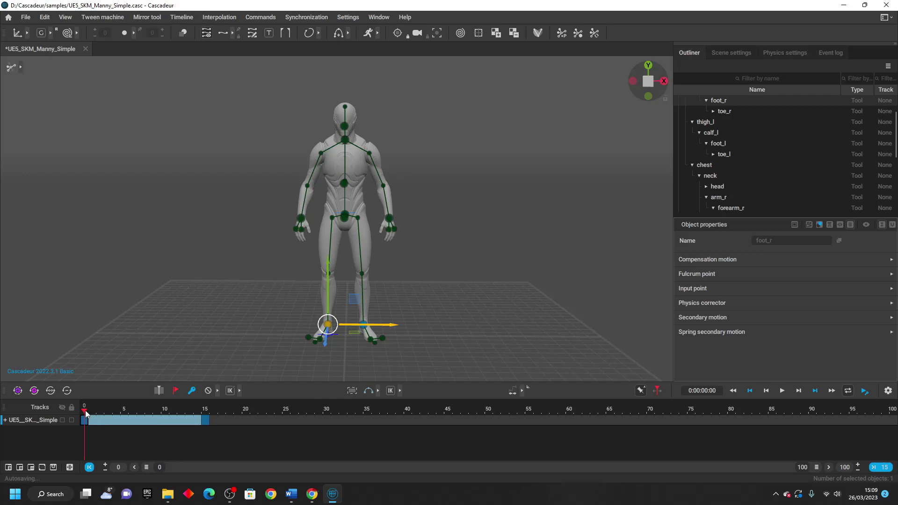
{"action": "left_click_drag", "start_coordinate": [86, 411], "coordinate": [90, 410]}
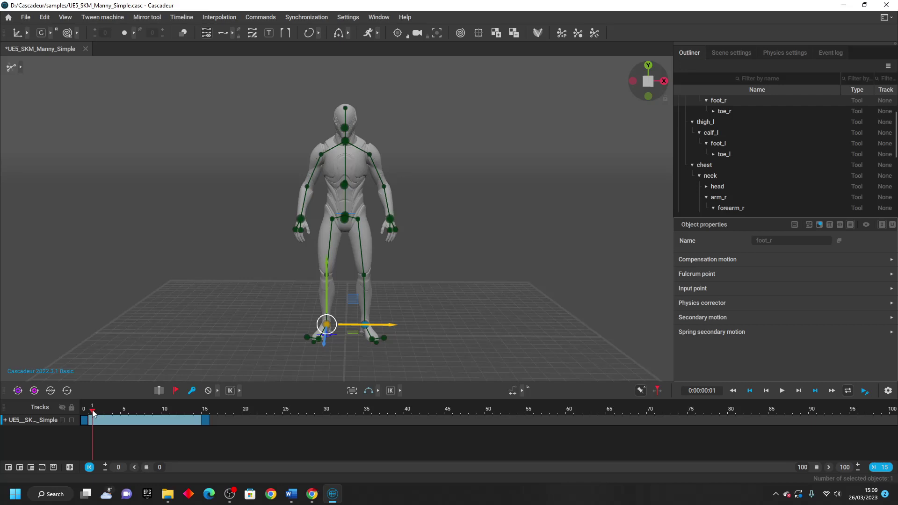
{"action": "left_click_drag", "start_coordinate": [93, 413], "coordinate": [203, 427]}
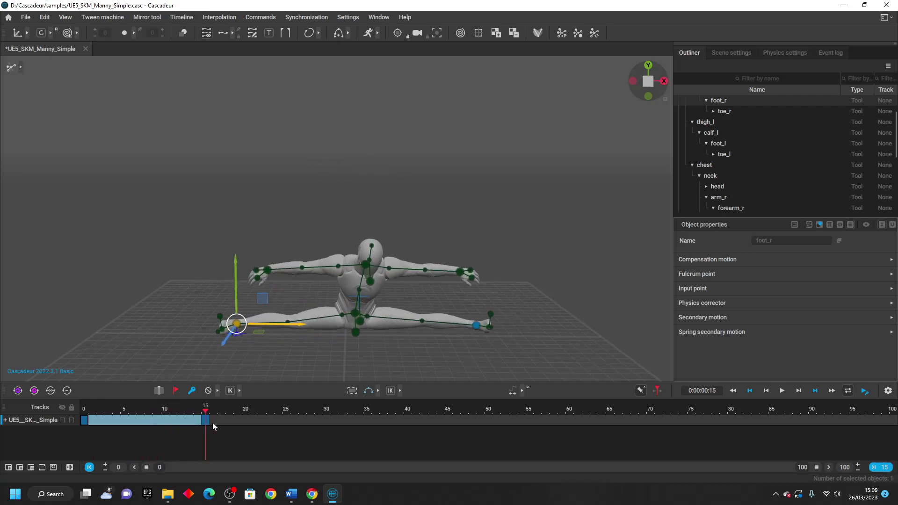
Try Linear interpolation on the interval, then revert it to the Bezier curve.
{"action": "left_click", "coordinate": [369, 391]}
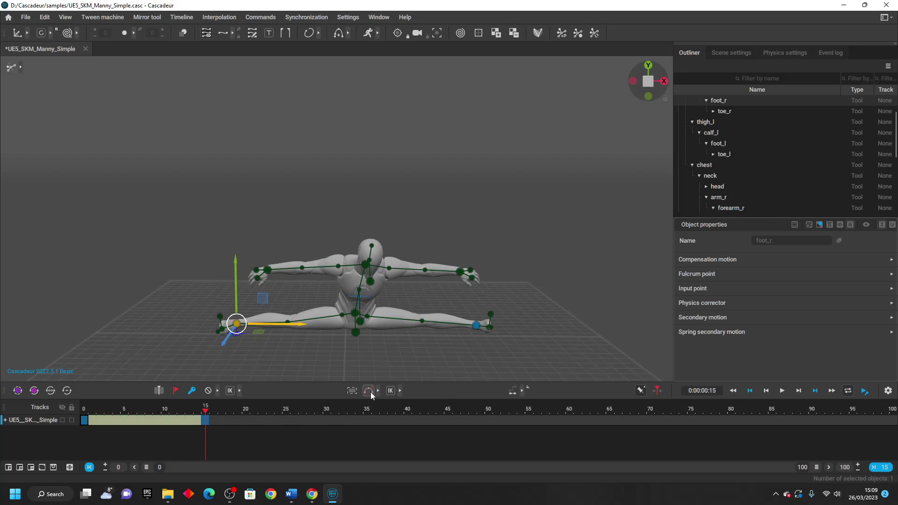
{"action": "left_click", "coordinate": [369, 393]}
{"action": "left_click", "coordinate": [370, 394]}
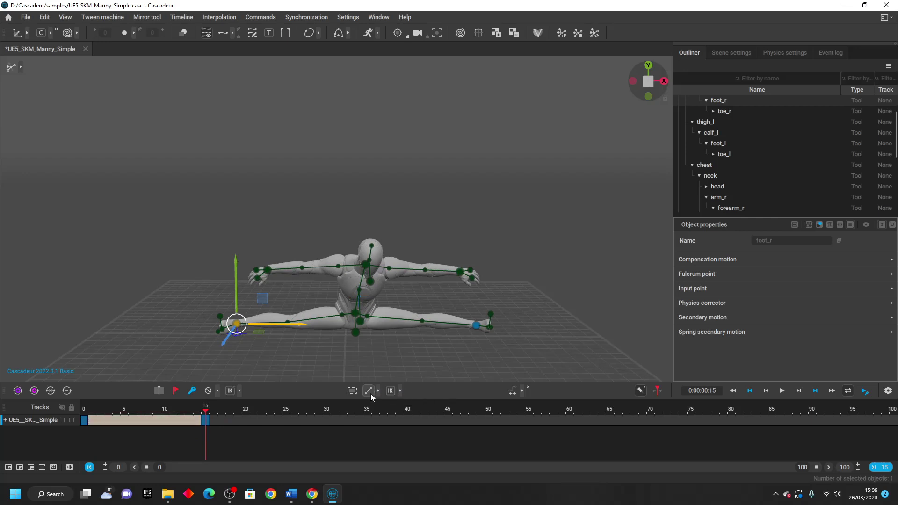
{"action": "left_click", "coordinate": [370, 393]}
{"action": "left_click", "coordinate": [369, 393]}
{"action": "left_click", "coordinate": [370, 392]}
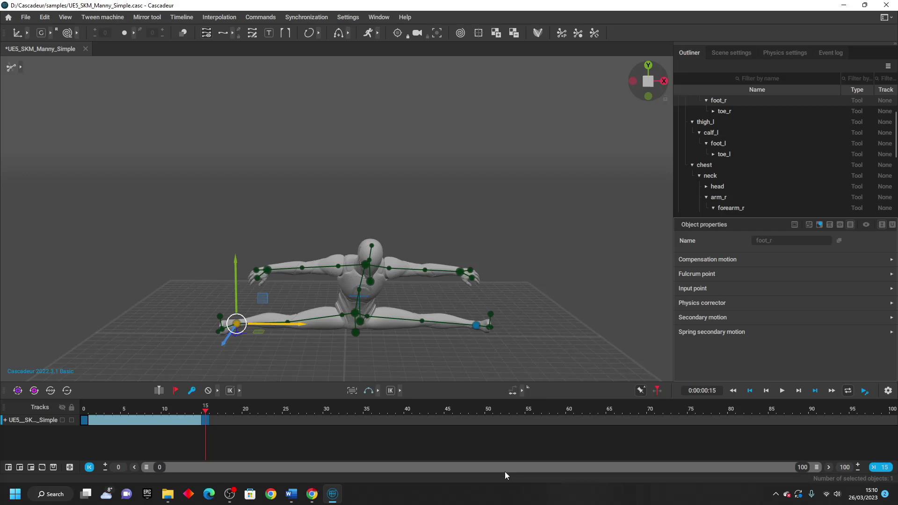
Limit the timeline to frames 0–15, play and scrub the splits animation, and open File.
{"action": "left_click", "coordinate": [802, 467]}
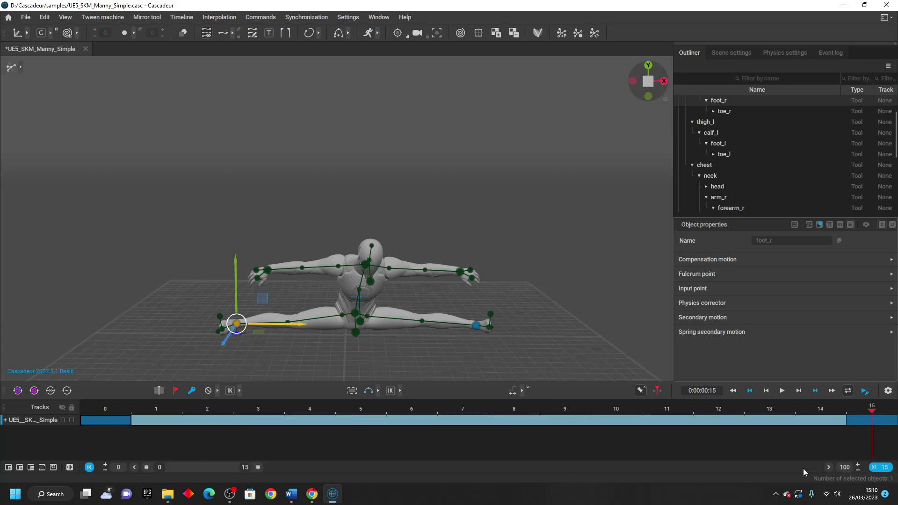
{"action": "left_click", "coordinate": [785, 391]}
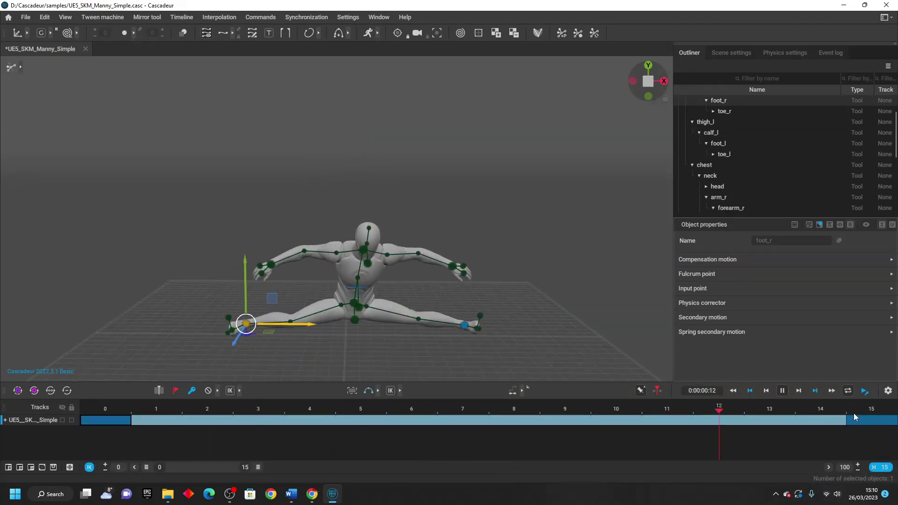
{"action": "left_click", "coordinate": [786, 395]}
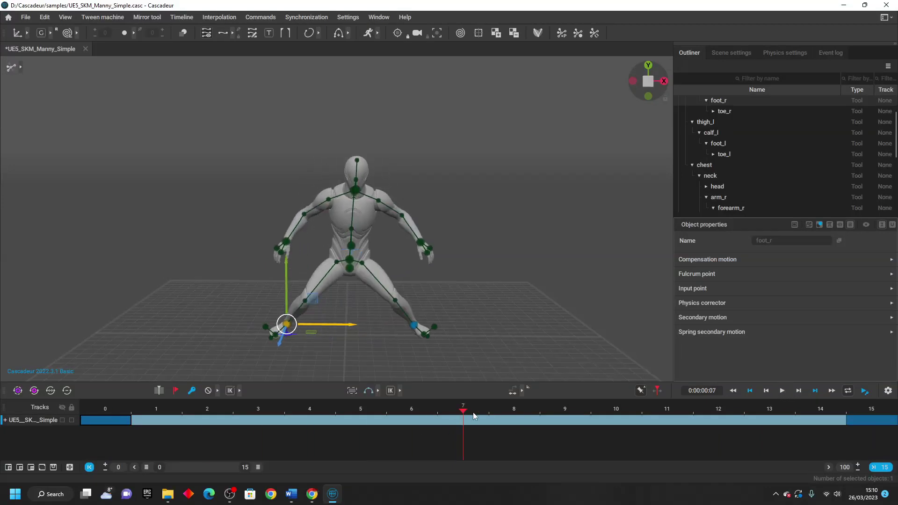
{"action": "left_click_drag", "start_coordinate": [471, 412], "coordinate": [865, 431]}
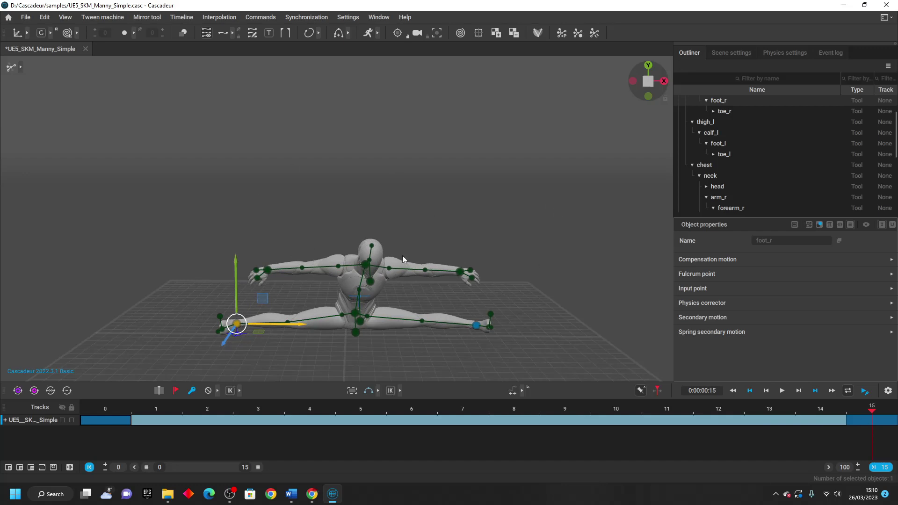
{"action": "left_click", "coordinate": [29, 17]}
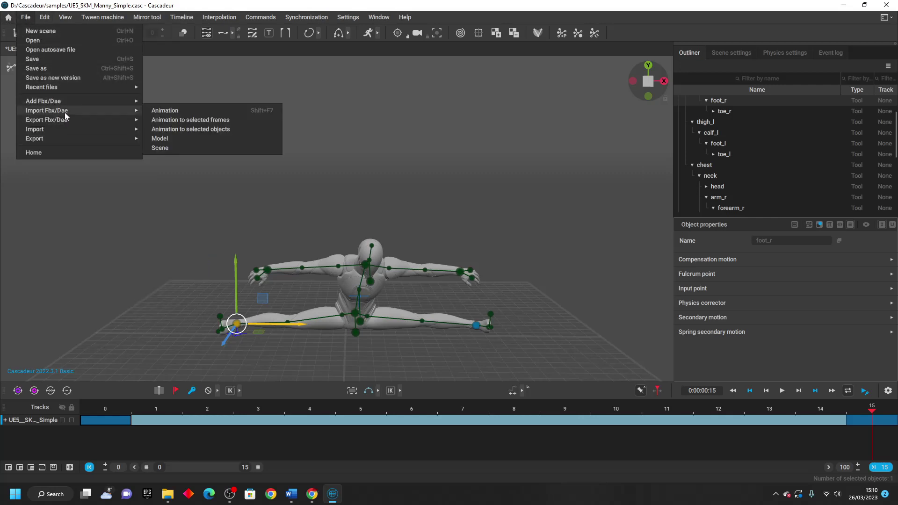
Export the whole scene via Export Fbx/Dae > Scene as 'split'.
{"action": "mouse_move", "coordinate": [66, 123]}
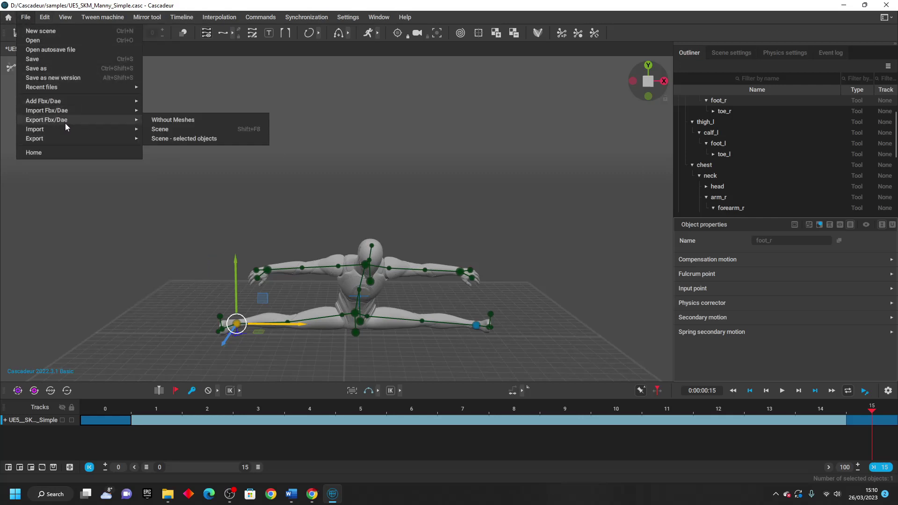
{"action": "left_click", "coordinate": [169, 130]}
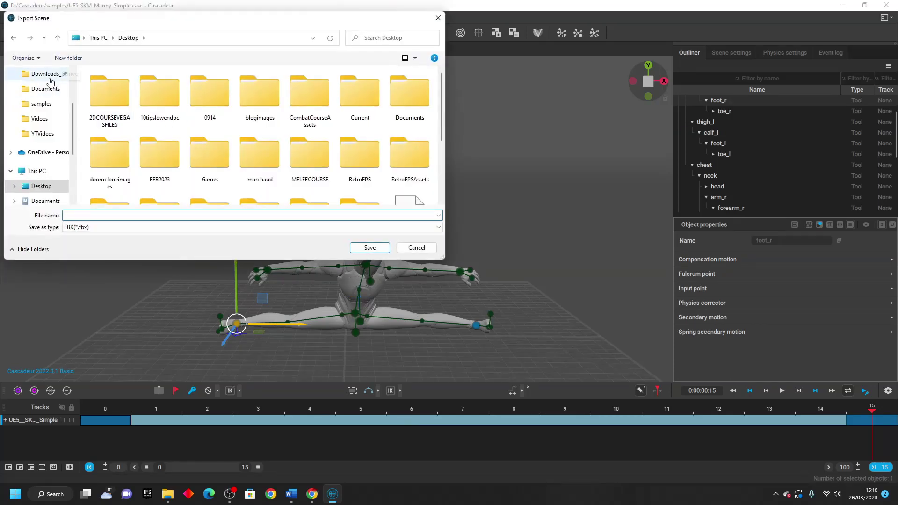
{"action": "scroll", "coordinate": [52, 93], "scroll_direction": "up", "scroll_amount": 3}
{"action": "left_click", "coordinate": [88, 216]}
{"action": "type", "text": "sp"}
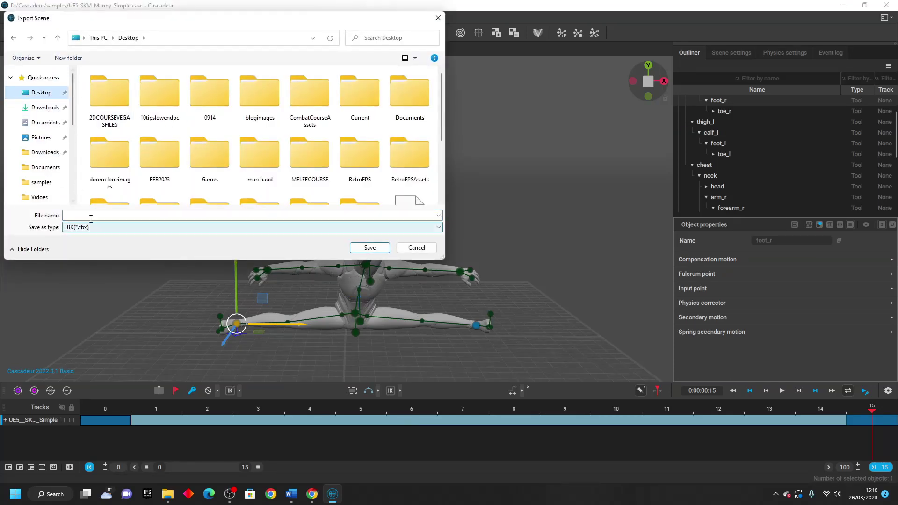
{"action": "type", "text": "litz"}
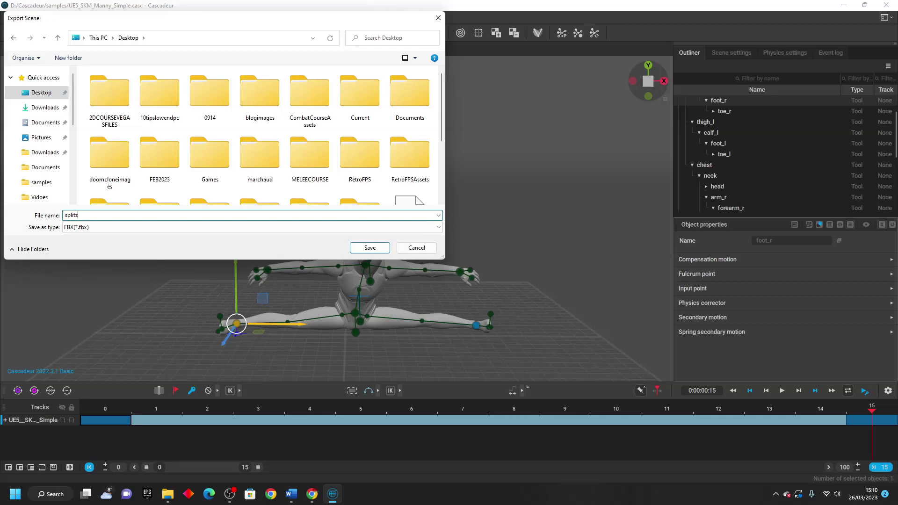
{"action": "key", "text": "Return"}
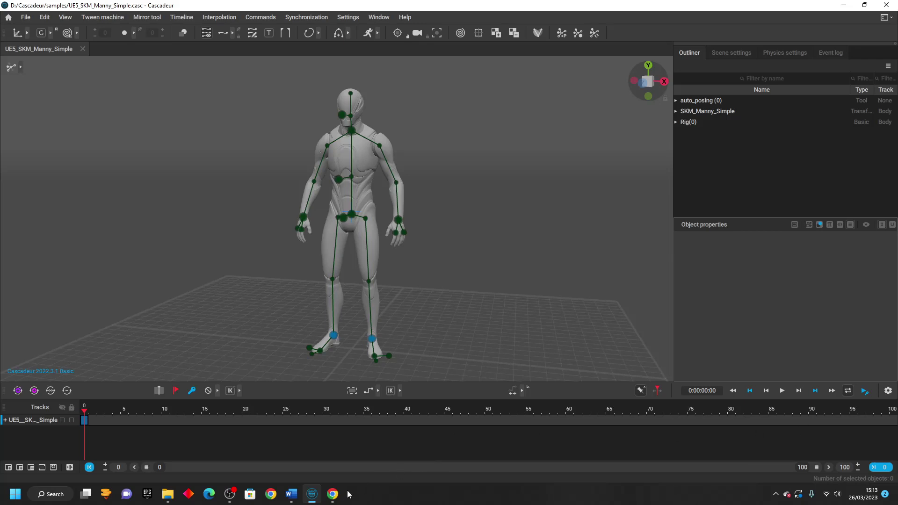
Bring up the four-stage Jumping Jacks reference image in Chrome.
{"action": "left_click", "coordinate": [332, 494]}
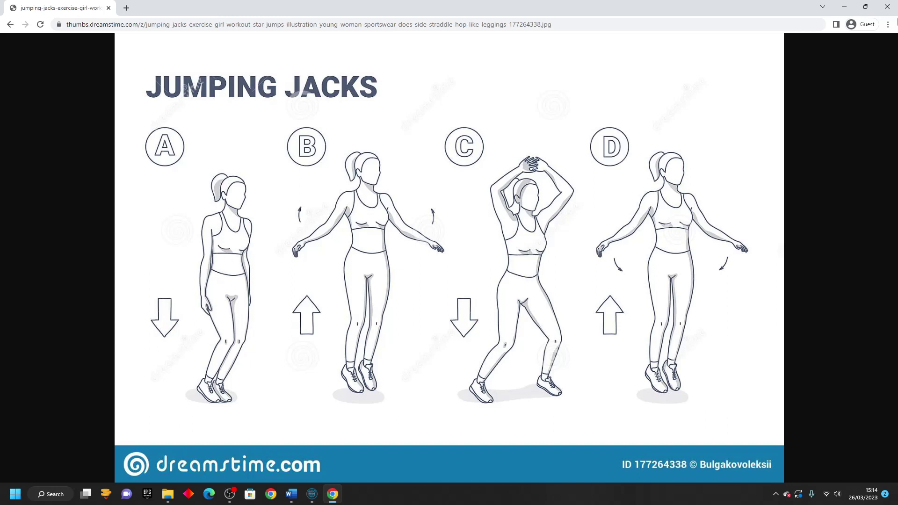
Return to Cascadeur, orbit to a front-on angled view of the mannequin, and recheck the reference.
{"action": "left_click", "coordinate": [844, 7]}
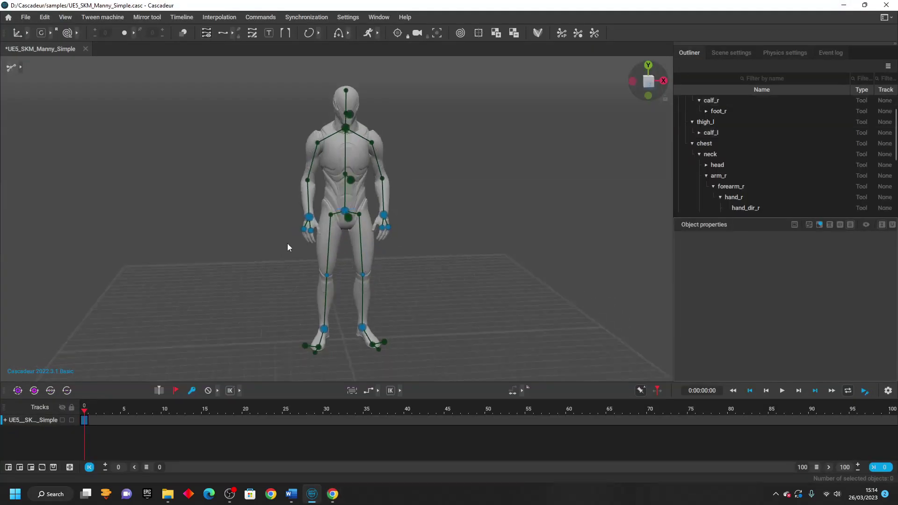
{"action": "right_click_drag", "start_coordinate": [293, 246], "coordinate": [291, 295]}
{"action": "right_click_drag", "start_coordinate": [339, 228], "coordinate": [387, 382]}
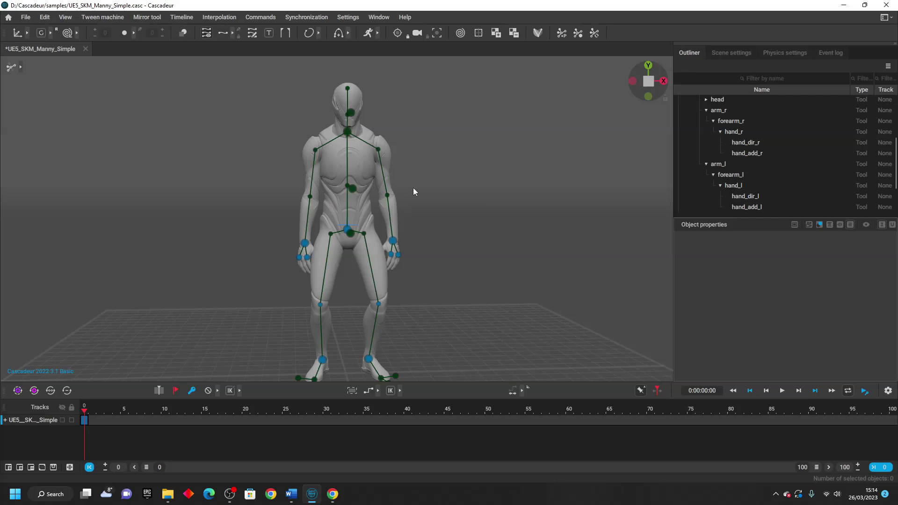
{"action": "right_click_drag", "start_coordinate": [468, 241], "coordinate": [426, 313]}
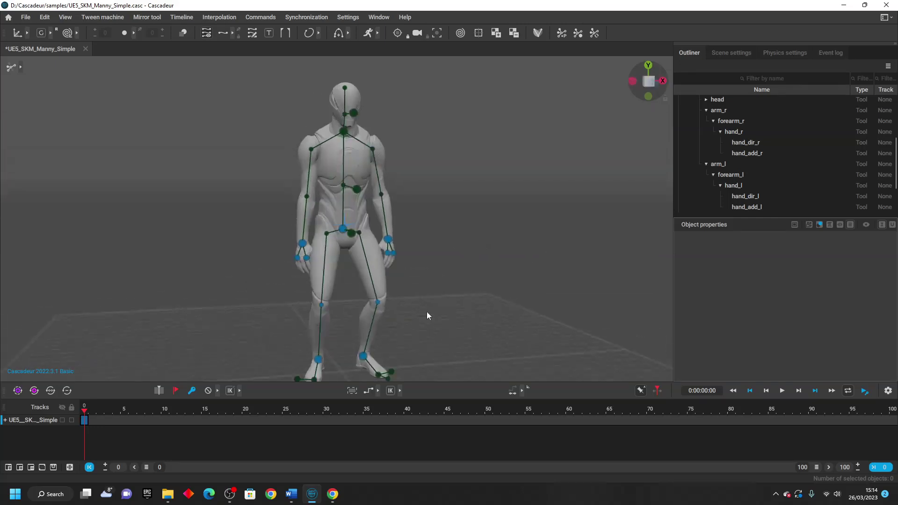
{"action": "left_click", "coordinate": [333, 494]}
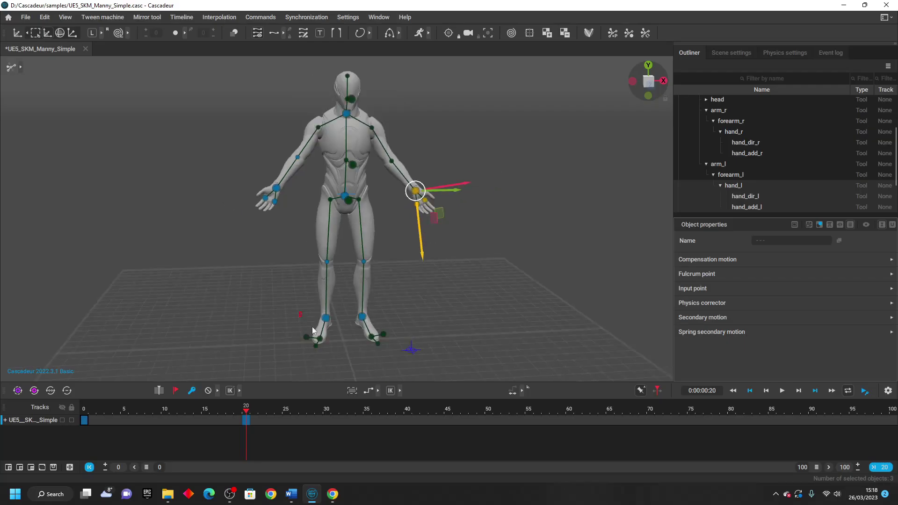
Select the right and left foot joints in rotate mode (E) while orbiting the mannequin.
{"action": "left_click", "coordinate": [313, 333]}
{"action": "key", "text": "e"}
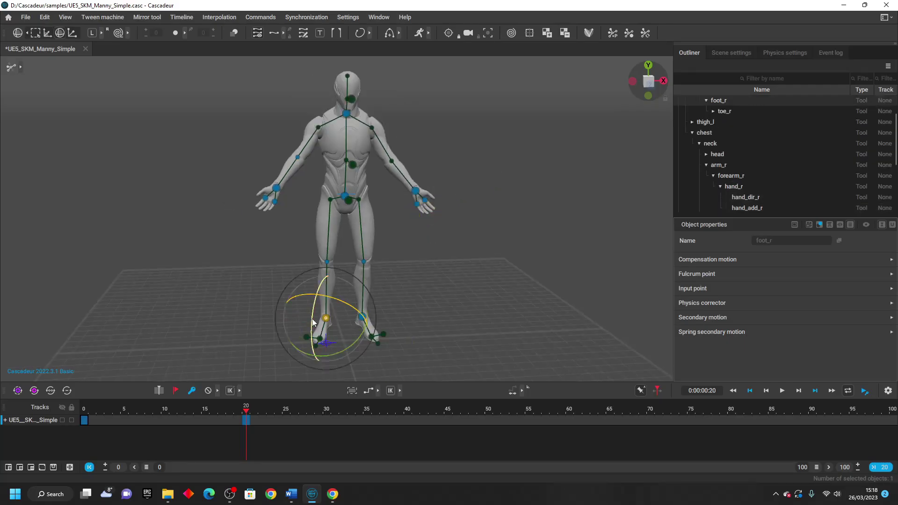
{"action": "left_click", "coordinate": [327, 309]}
{"action": "right_click_drag", "start_coordinate": [327, 309], "coordinate": [367, 320]}
{"action": "left_click", "coordinate": [366, 321]}
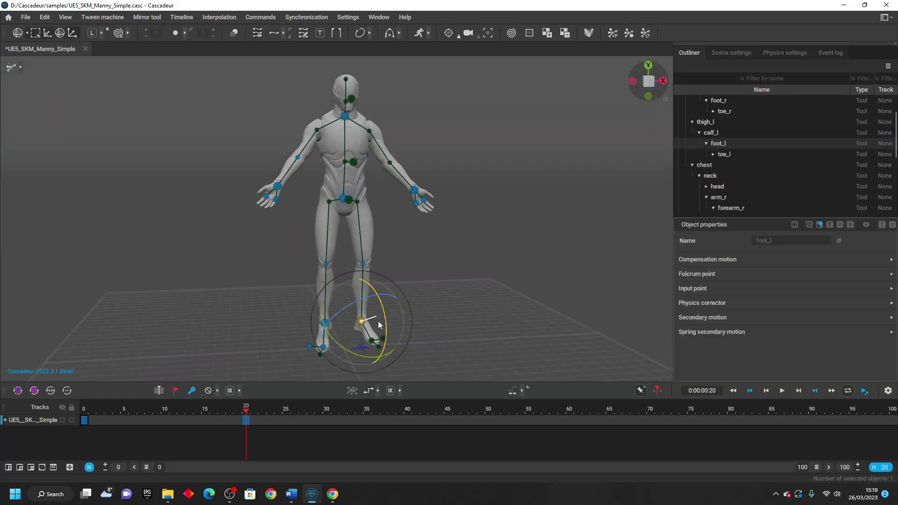
{"action": "left_click", "coordinate": [515, 263]}
{"action": "right_click_drag", "start_coordinate": [514, 263], "coordinate": [392, 349]}
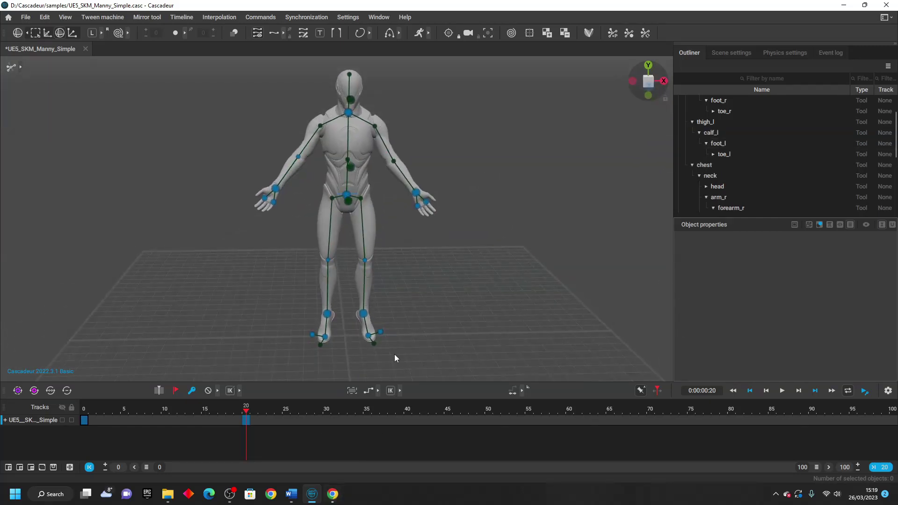
Alternate between the jumping-jacks reference and the mannequin scene to compare the pose.
{"action": "left_click", "coordinate": [330, 496]}
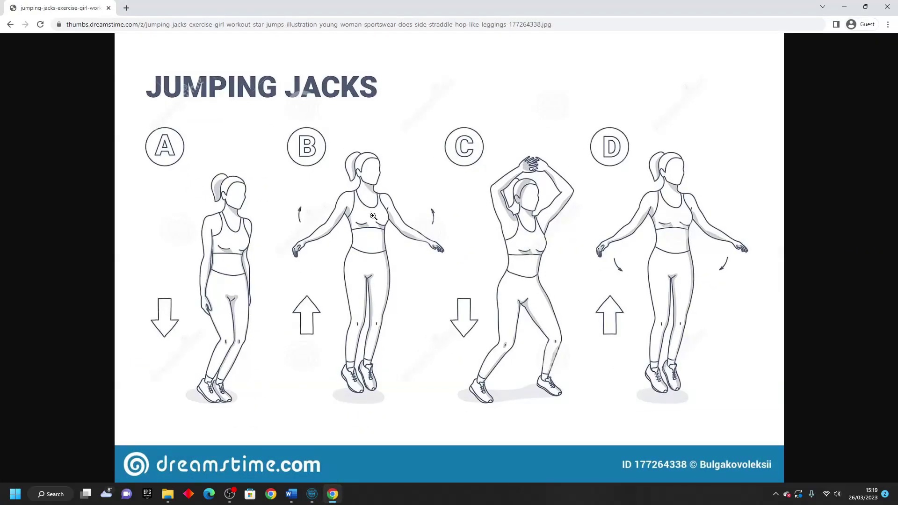
{"action": "left_click", "coordinate": [331, 500]}
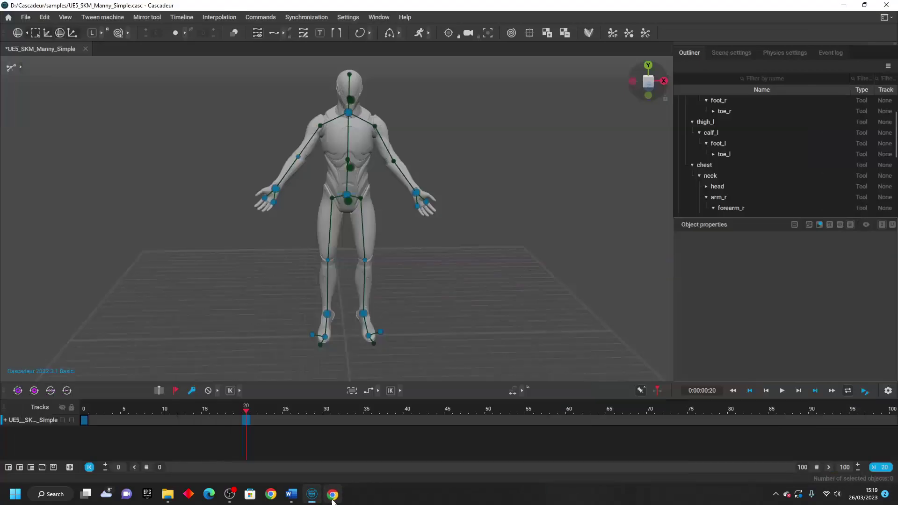
{"action": "left_click", "coordinate": [333, 497]}
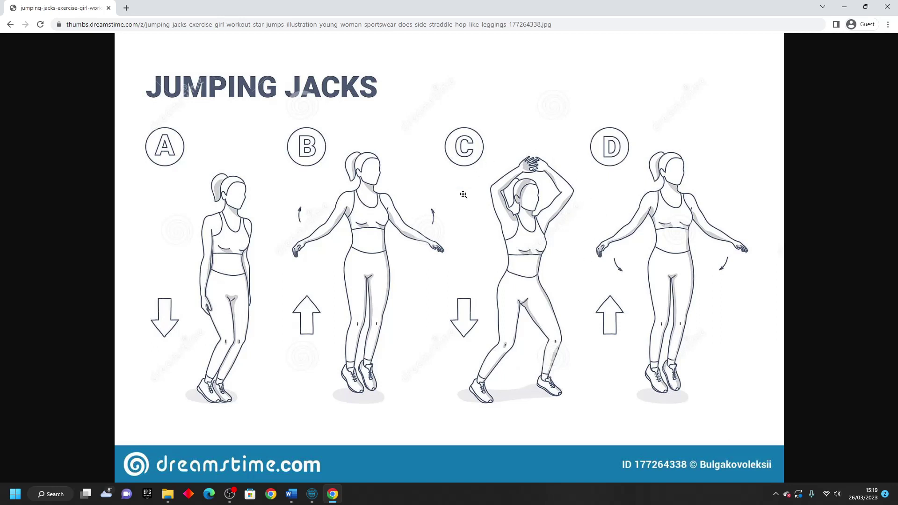
{"action": "left_click", "coordinate": [326, 496]}
Clear the rig selection, zoom in on the mannequin, and compare it against the reference image.
{"action": "left_click", "coordinate": [332, 495]}
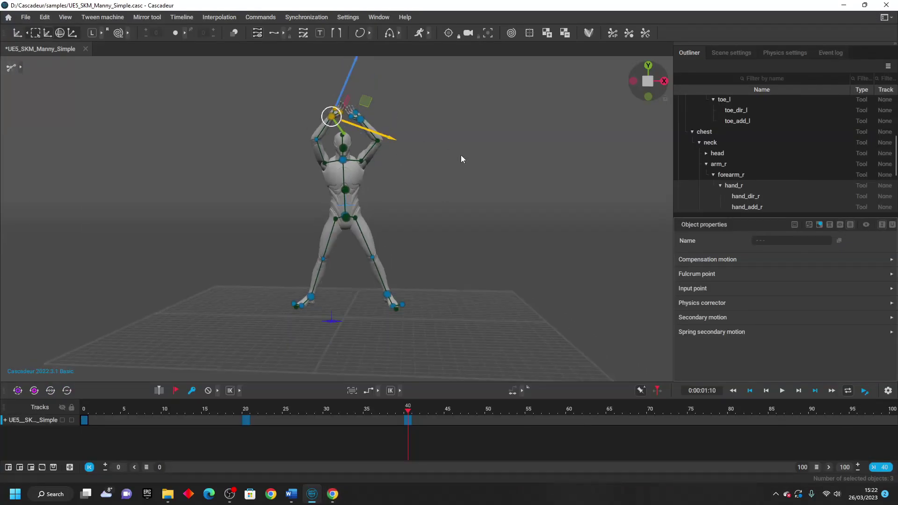
{"action": "left_click", "coordinate": [484, 173]}
{"action": "scroll", "coordinate": [481, 183], "scroll_direction": "up", "scroll_amount": 2}
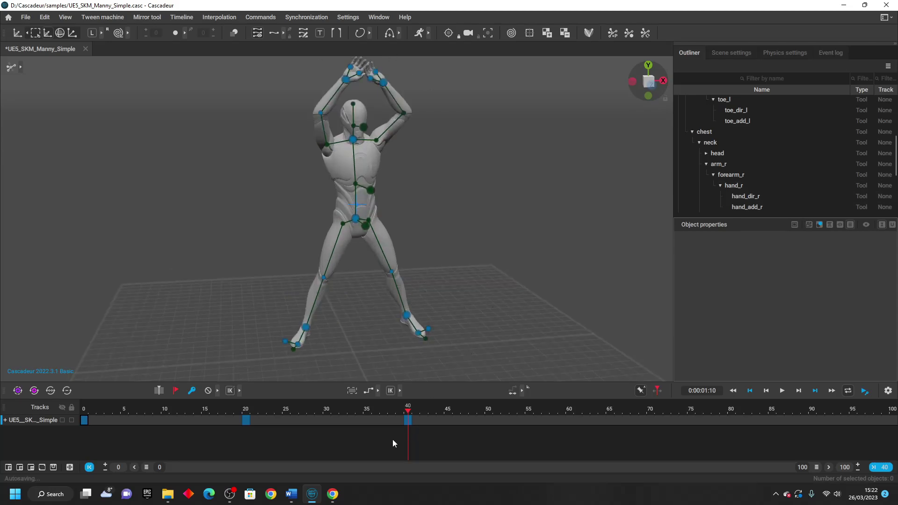
{"action": "left_click", "coordinate": [333, 494]}
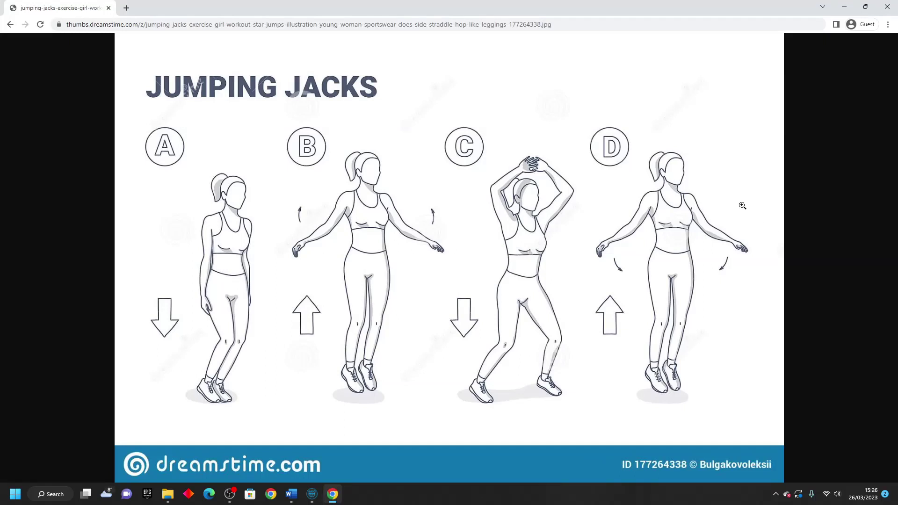
Hide the Chrome reference and scrub the jumping-jacks timeline back to frame 0.
{"action": "left_click", "coordinate": [339, 499]}
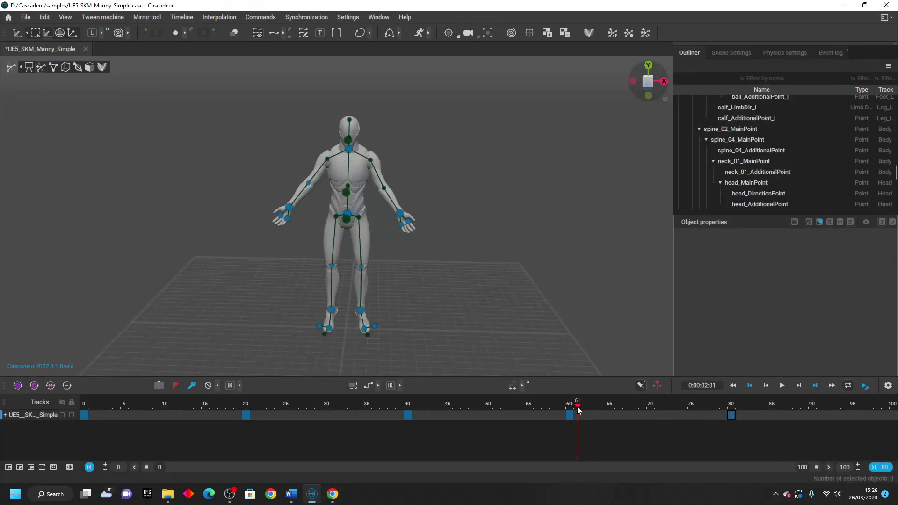
{"action": "left_click_drag", "start_coordinate": [577, 406], "coordinate": [74, 402]}
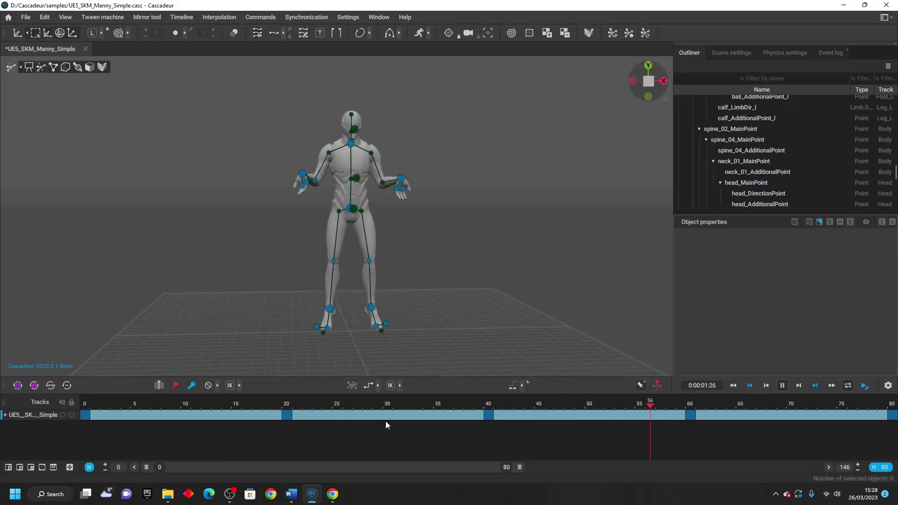
Scrub around frame 20 to review the in-between poses from A-pose to arms overhead.
{"action": "left_click_drag", "start_coordinate": [462, 422], "coordinate": [289, 433]}
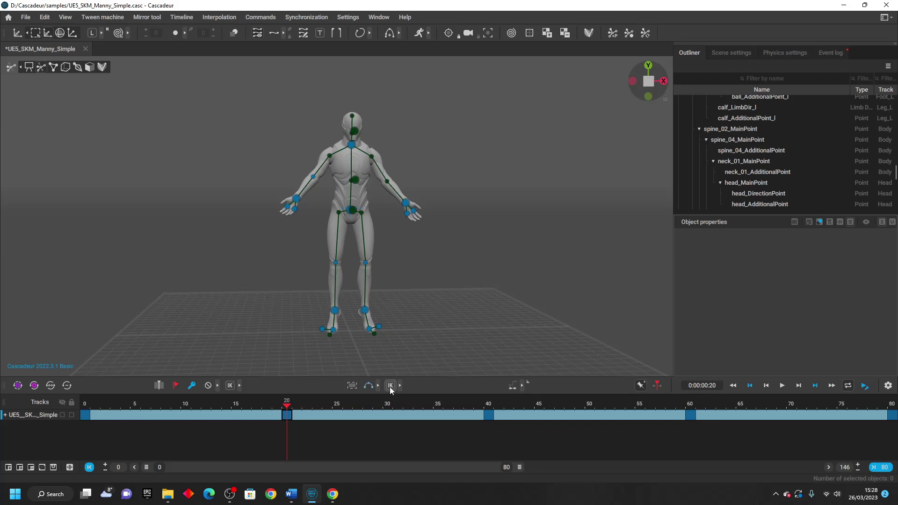
{"action": "mouse_move", "coordinate": [289, 408]}
{"action": "left_mouse_down"}
{"action": "mouse_move", "coordinate": [351, 409]}
{"action": "mouse_move", "coordinate": [301, 419]}
{"action": "mouse_move", "coordinate": [439, 413]}
{"action": "mouse_move", "coordinate": [288, 419]}
{"action": "left_mouse_up"}
{"action": "mouse_move", "coordinate": [291, 405]}
{"action": "left_mouse_down"}
{"action": "mouse_move", "coordinate": [364, 406]}
{"action": "mouse_move", "coordinate": [287, 406]}
{"action": "left_mouse_up"}
{"action": "left_click_drag", "start_coordinate": [288, 406], "coordinate": [487, 427]}
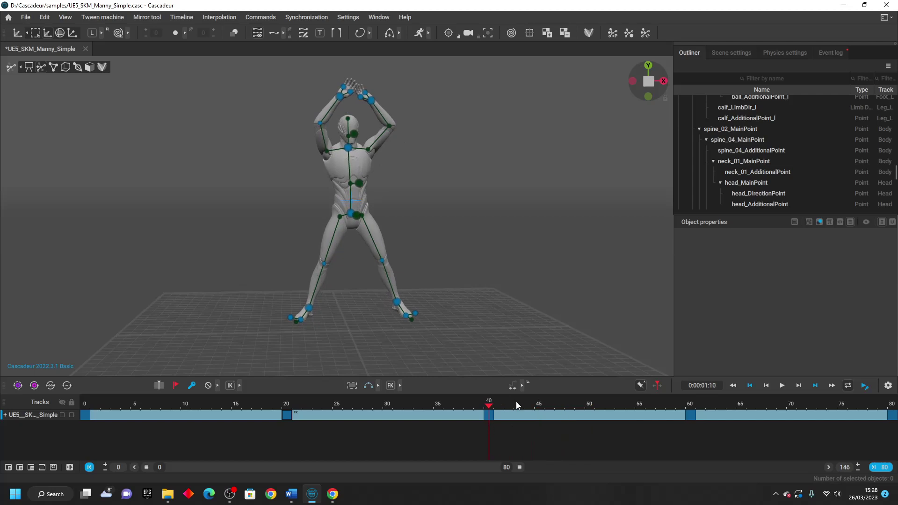
Change the frame-20 key's interpolation mode and preview the arms lowering after frame 40.
{"action": "left_click", "coordinate": [392, 385]}
{"action": "left_click", "coordinate": [491, 417]}
{"action": "left_click_drag", "start_coordinate": [487, 408], "coordinate": [637, 447]}
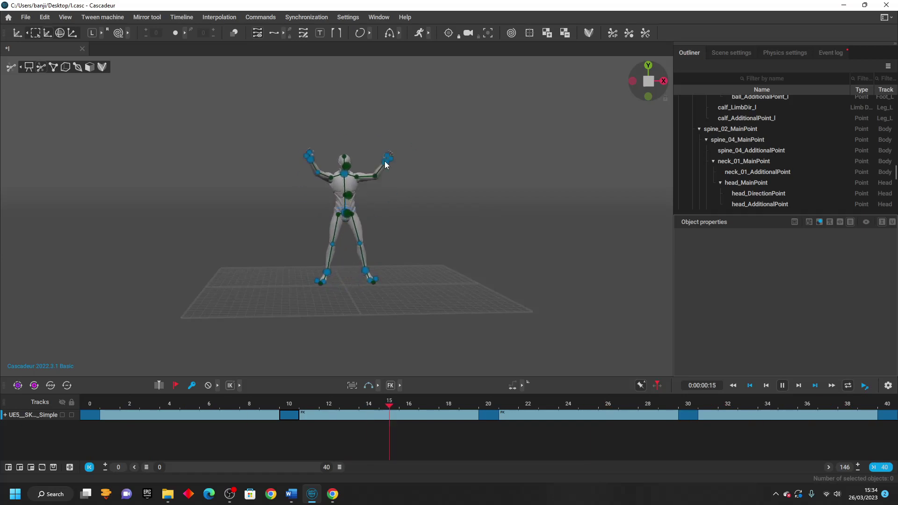
{"action": "scroll", "coordinate": [383, 166], "scroll_direction": "up", "scroll_amount": 5}
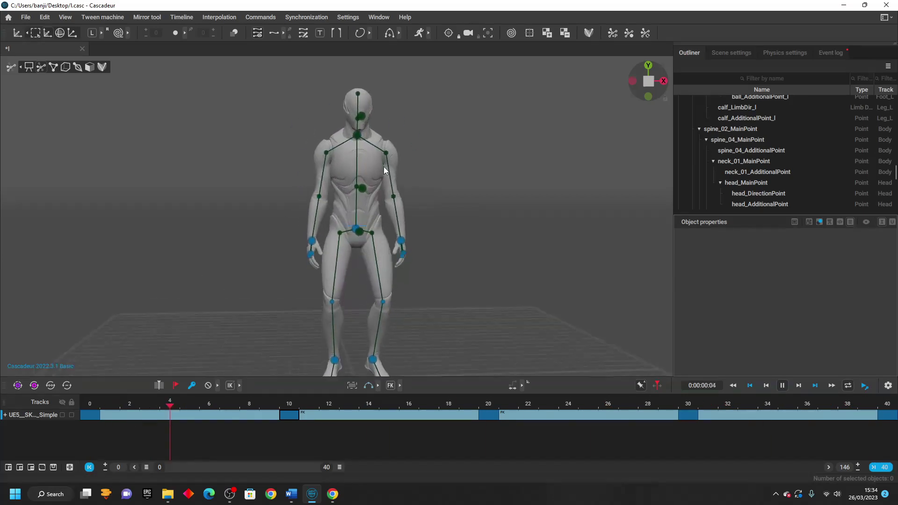
{"action": "scroll", "coordinate": [383, 170], "scroll_direction": "down", "scroll_amount": 3}
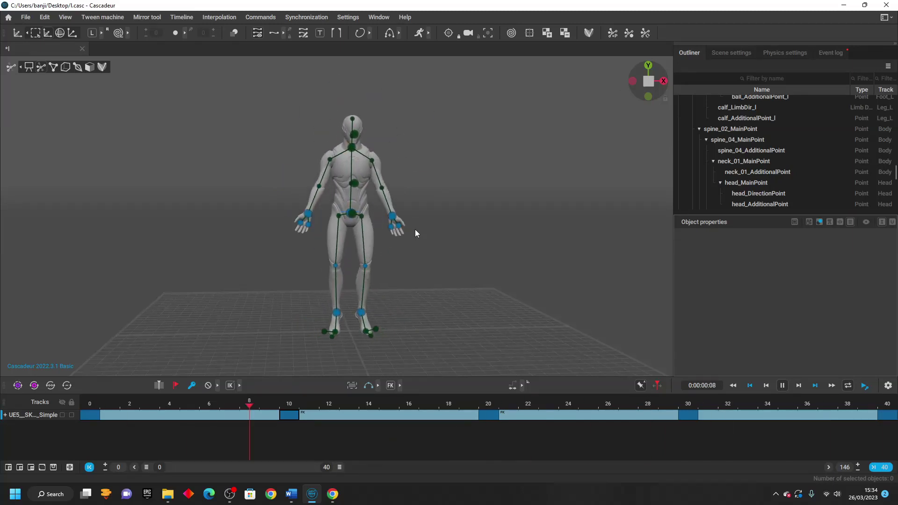
Enable Auto Physics so a green physics-corrected Manny performs the 40-frame jumping jacks.
{"action": "left_click", "coordinate": [421, 33]}
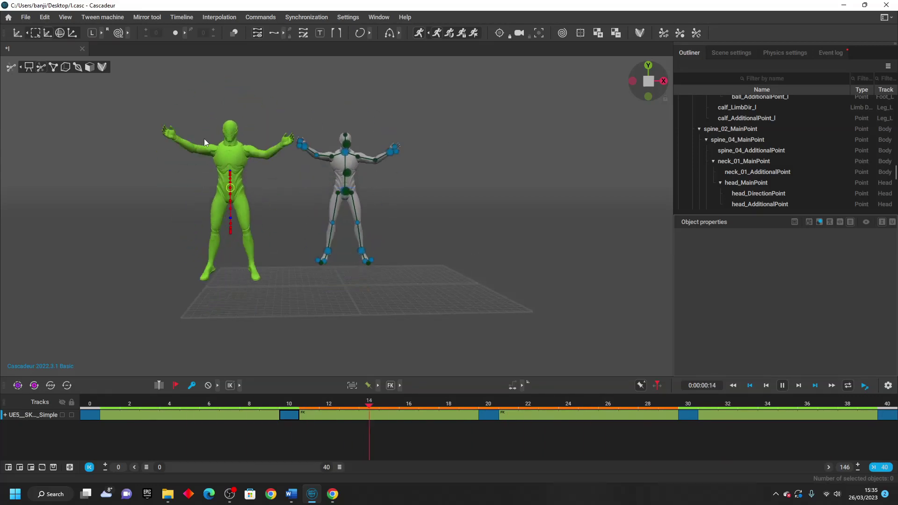
Import starjump.fbx on the SK_Mannequin skeleton without a mesh, then close the Message Log.
{"action": "left_click", "coordinate": [27, 18]}
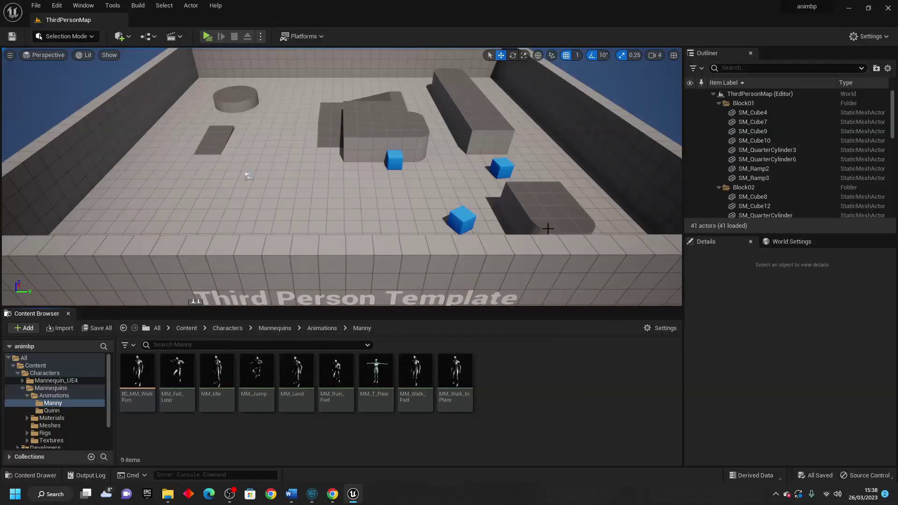
{"action": "left_click", "coordinate": [871, 9]}
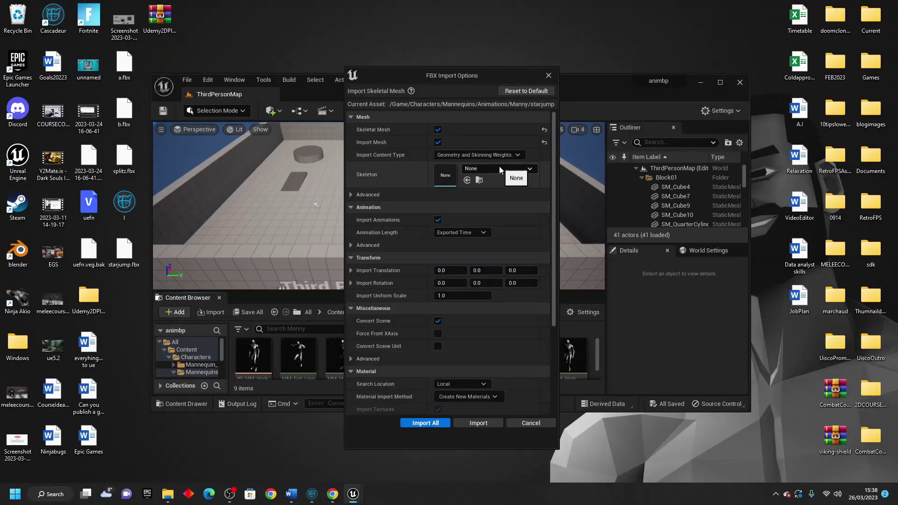
{"action": "left_click", "coordinate": [499, 169]}
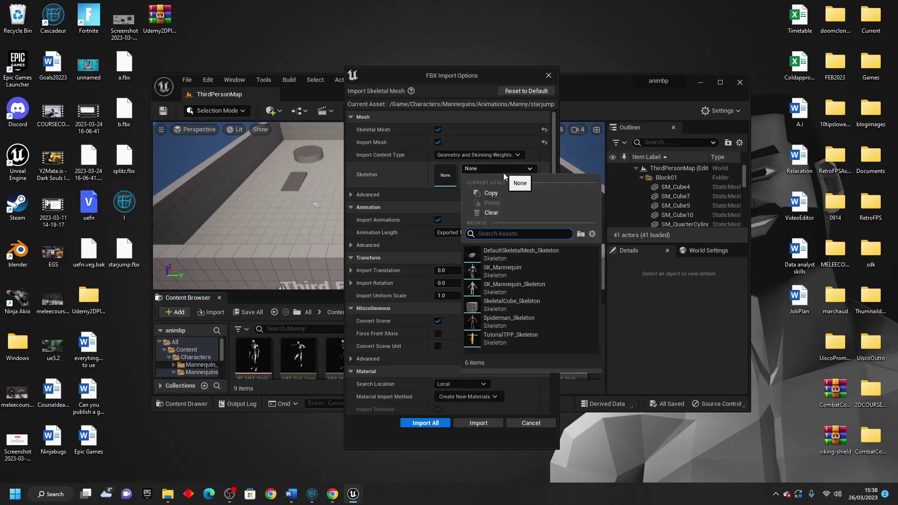
{"action": "left_click", "coordinate": [513, 267]}
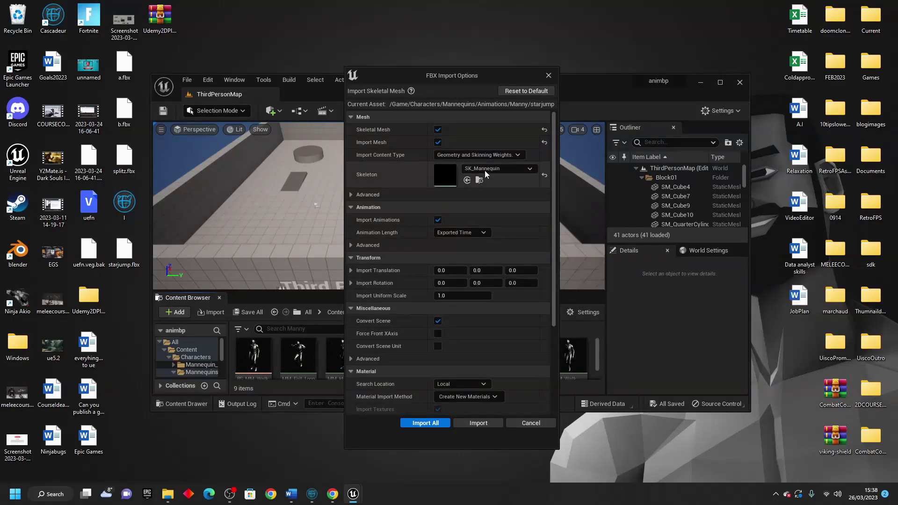
{"action": "left_click", "coordinate": [437, 142]}
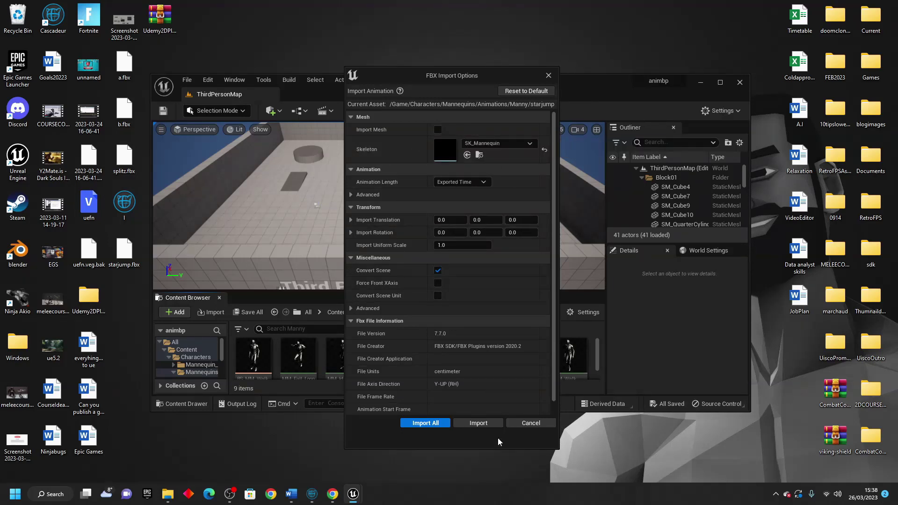
{"action": "left_click", "coordinate": [487, 420]}
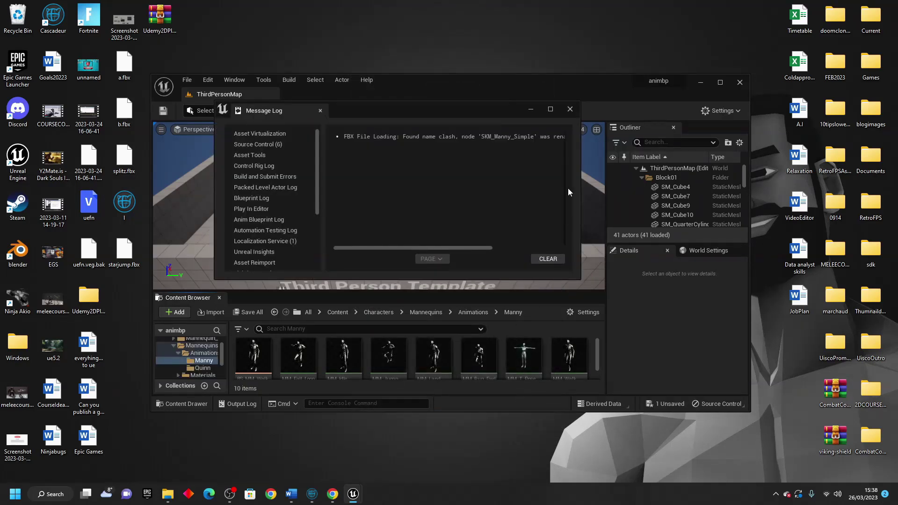
{"action": "left_click", "coordinate": [570, 110]}
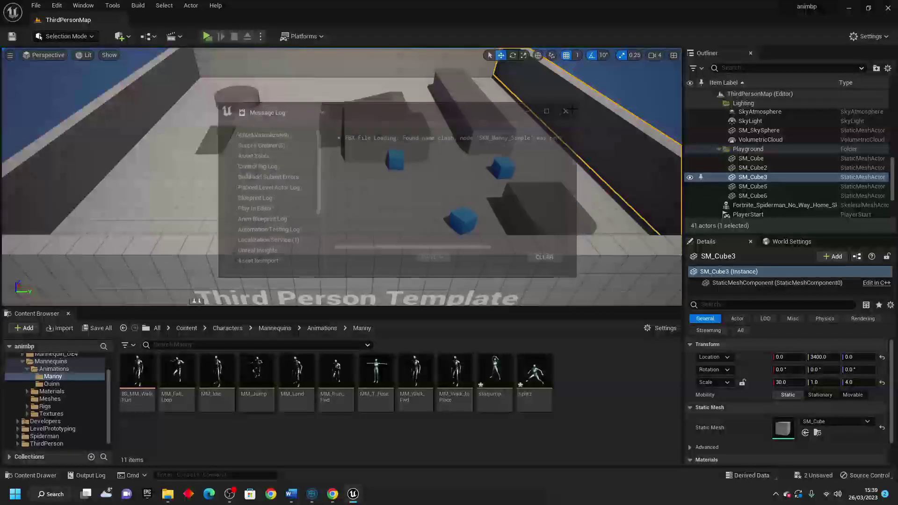
Place the splitz and starjump animations in ThirdPersonMap and run Simulate to watch them play.
{"action": "left_click_drag", "start_coordinate": [534, 374], "coordinate": [276, 178]}
{"action": "left_click_drag", "start_coordinate": [507, 383], "coordinate": [257, 188]}
{"action": "right_click_drag", "start_coordinate": [295, 192], "coordinate": [299, 80]}
{"action": "left_click", "coordinate": [261, 36]}
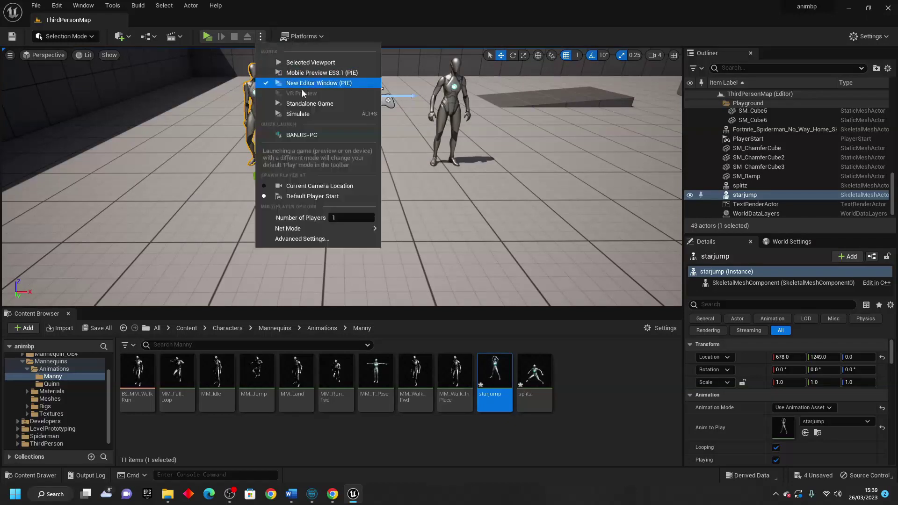
{"action": "left_click", "coordinate": [322, 114]}
{"action": "right_click_drag", "start_coordinate": [343, 133], "coordinate": [311, 180]}
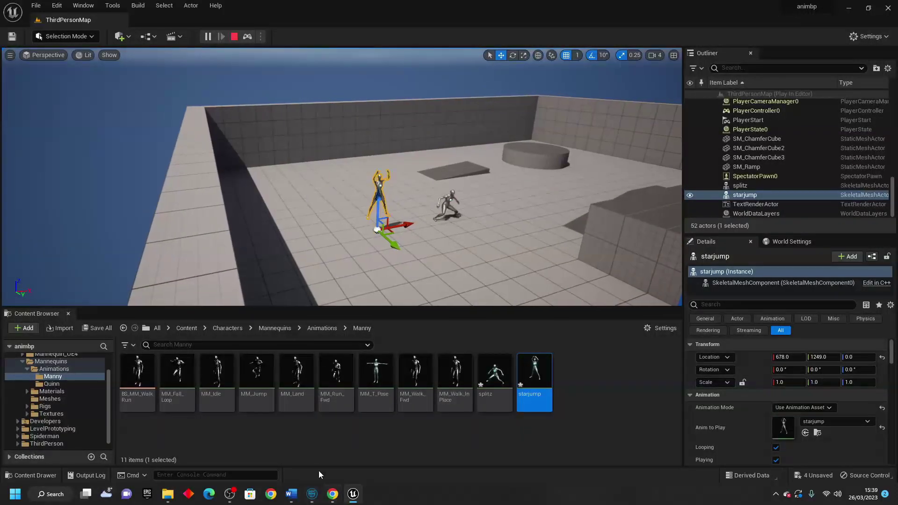
Bring Cascadeur back to the front, showing 1.casc with the green physics Manny.
{"action": "left_click", "coordinate": [311, 494]}
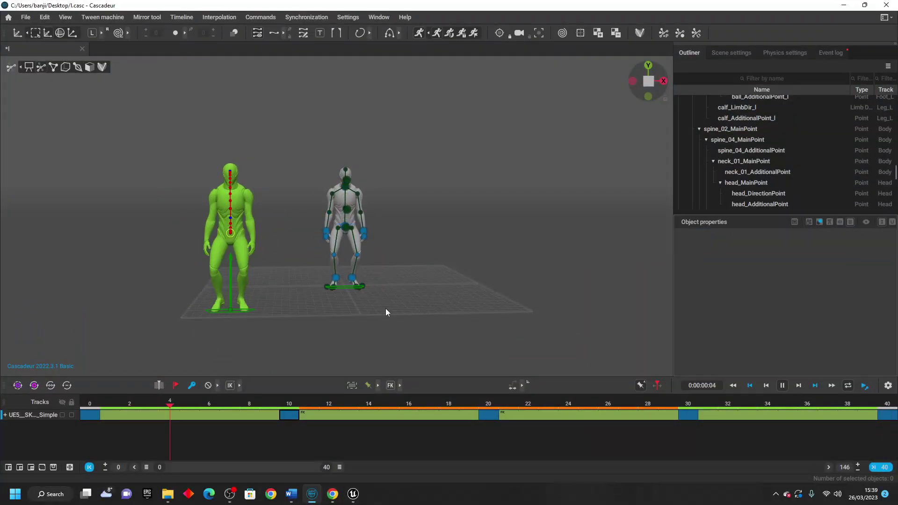